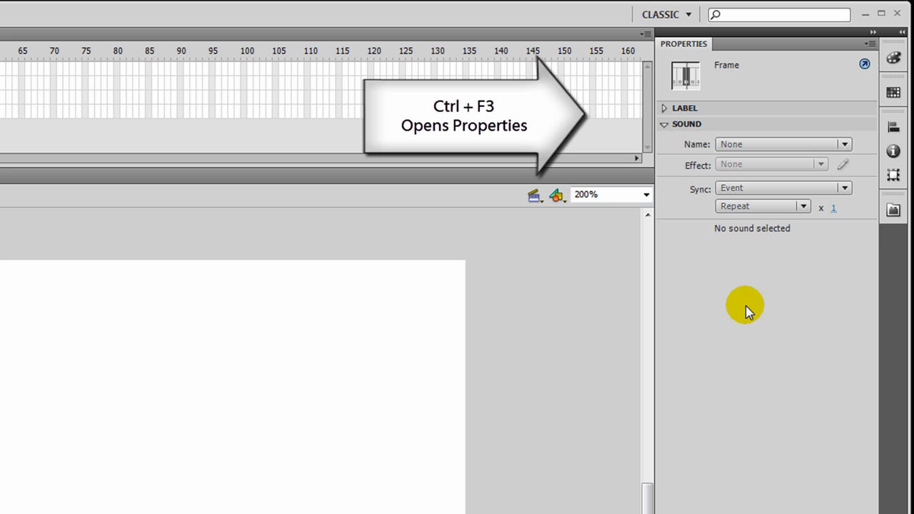
- Examine the document properties of the replay file
click(387, 384)
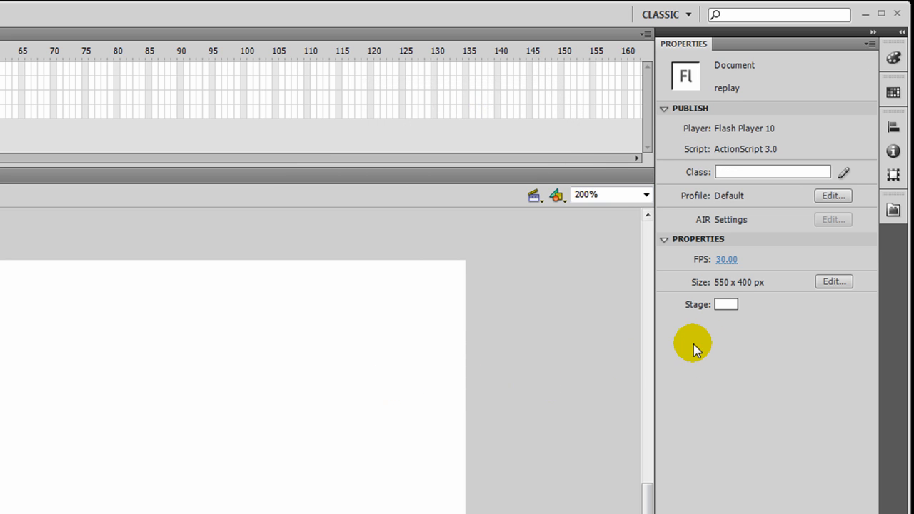
click(729, 309)
click(728, 308)
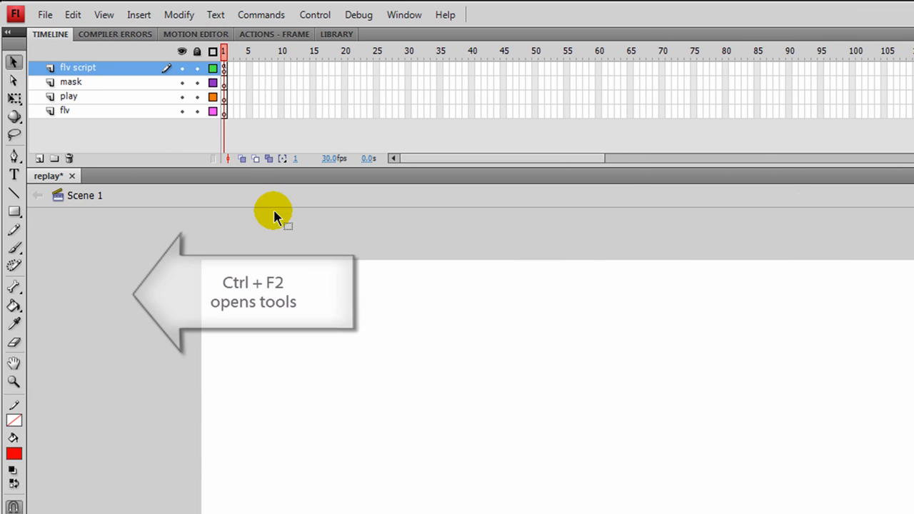
- On the flv layer, draw a red rectangle about 135 × 93 px near the stage's top-left corner
click(79, 111)
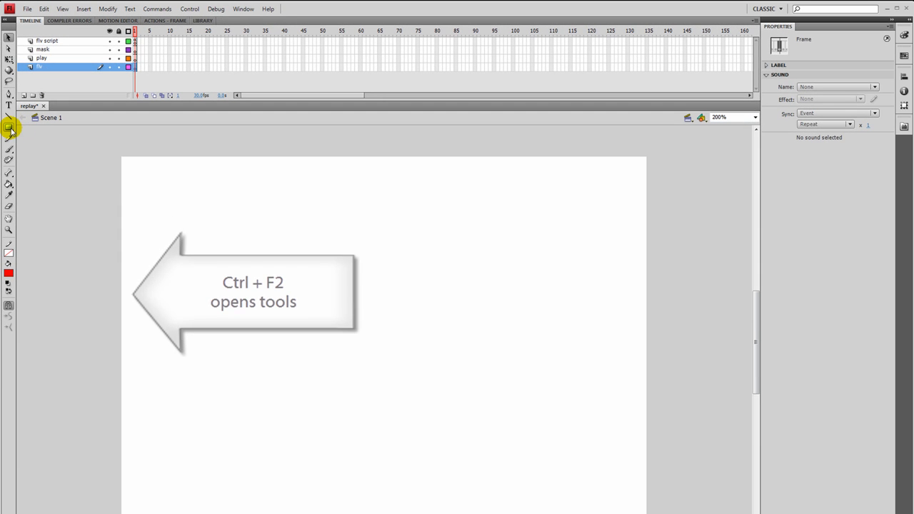
click(8, 127)
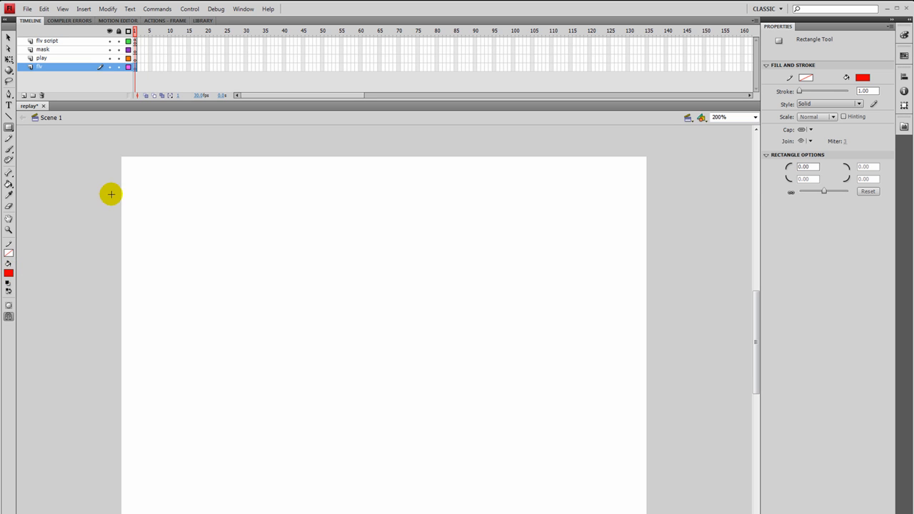
drag(164, 182, 293, 270)
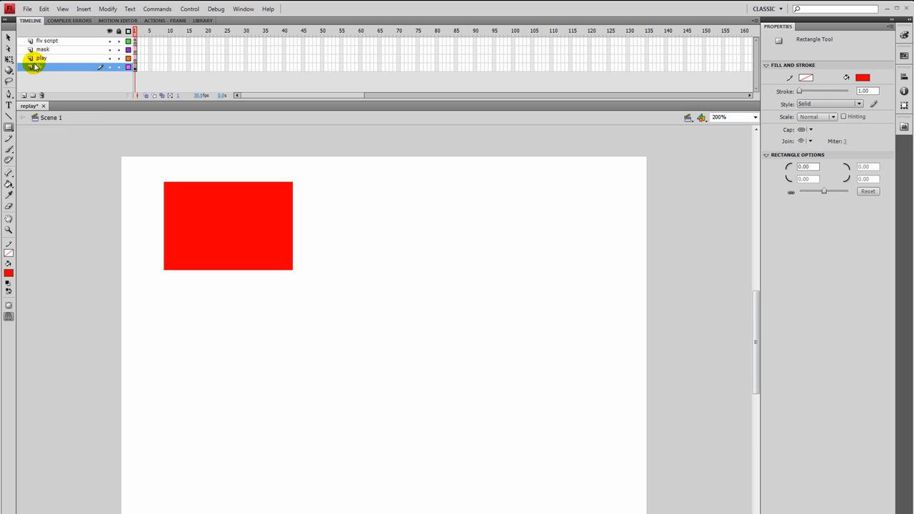
- Check the source video's dimensions in Adobe Media Encoder's export settings, then close them
click(8, 39)
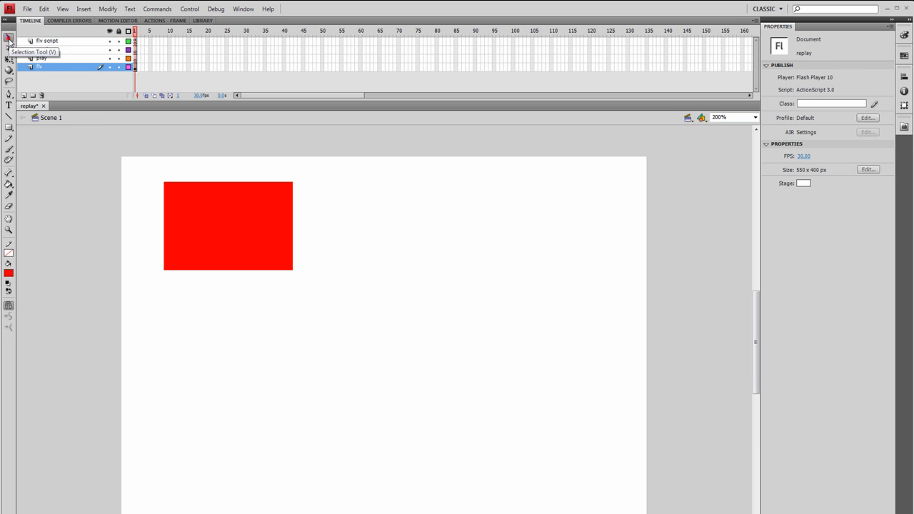
click(190, 230)
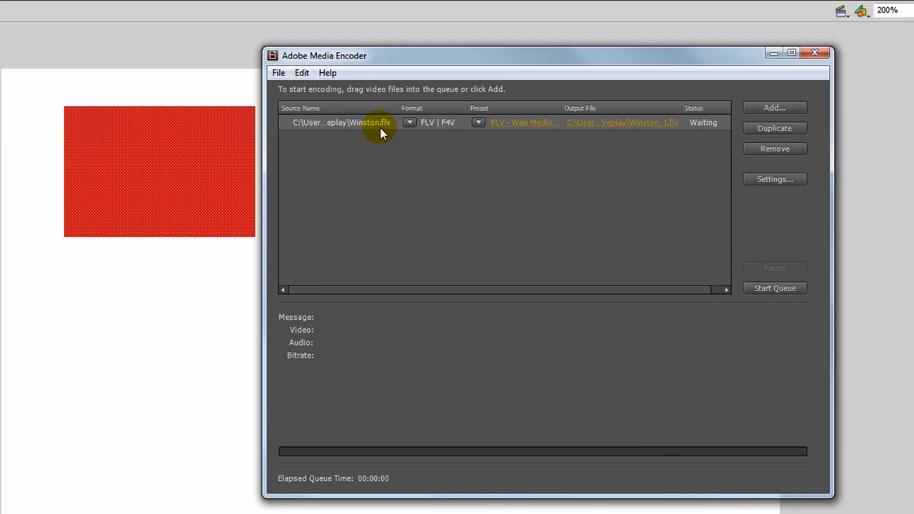
click(782, 178)
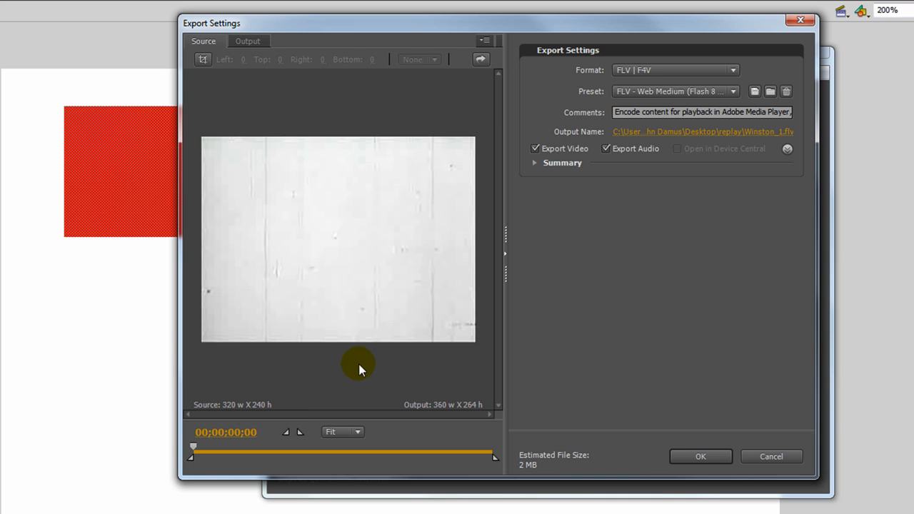
click(801, 20)
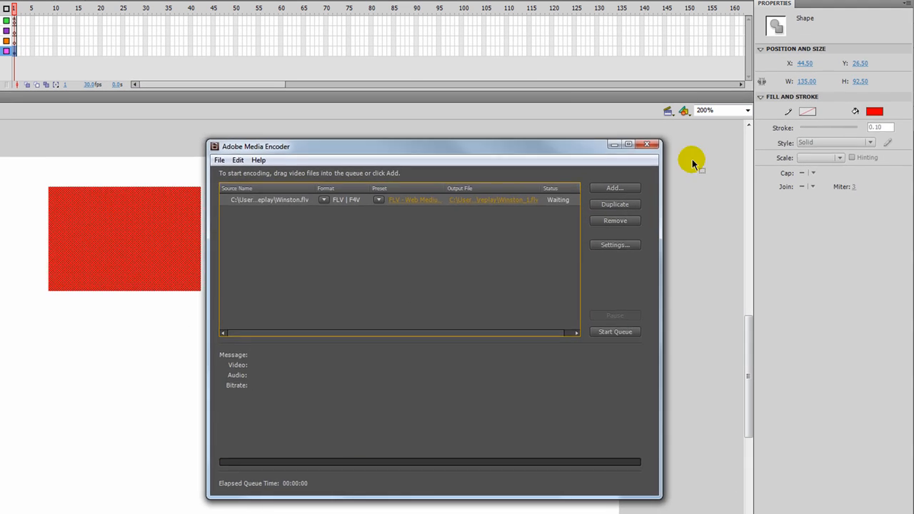
click(748, 131)
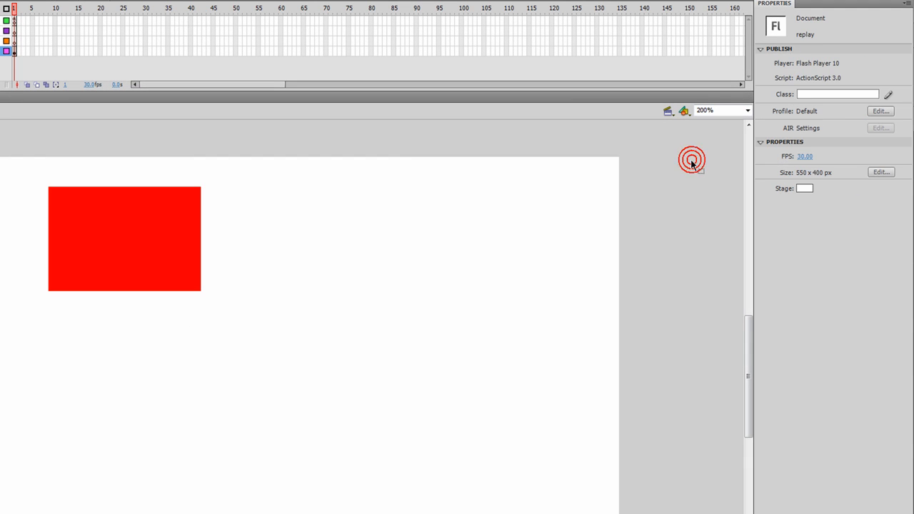
- Resize the red rectangle to 320 × 240 px
click(142, 198)
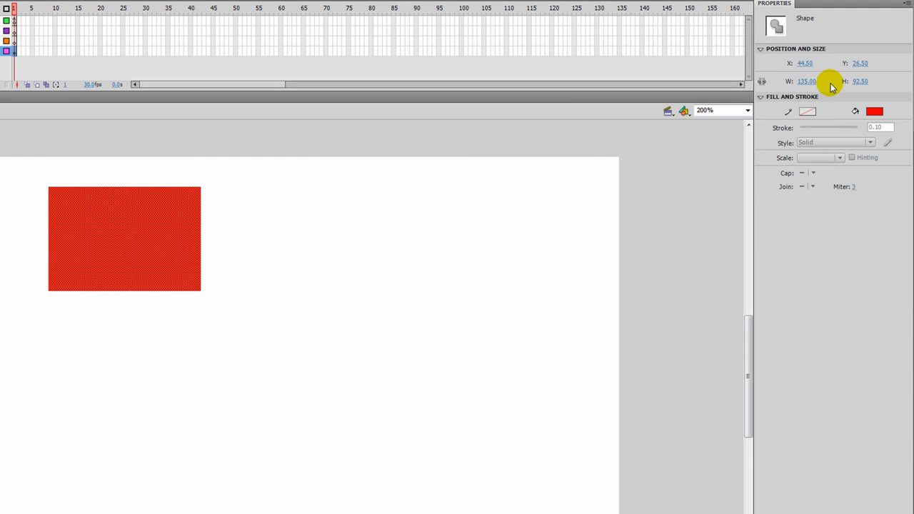
click(808, 82)
text(320)
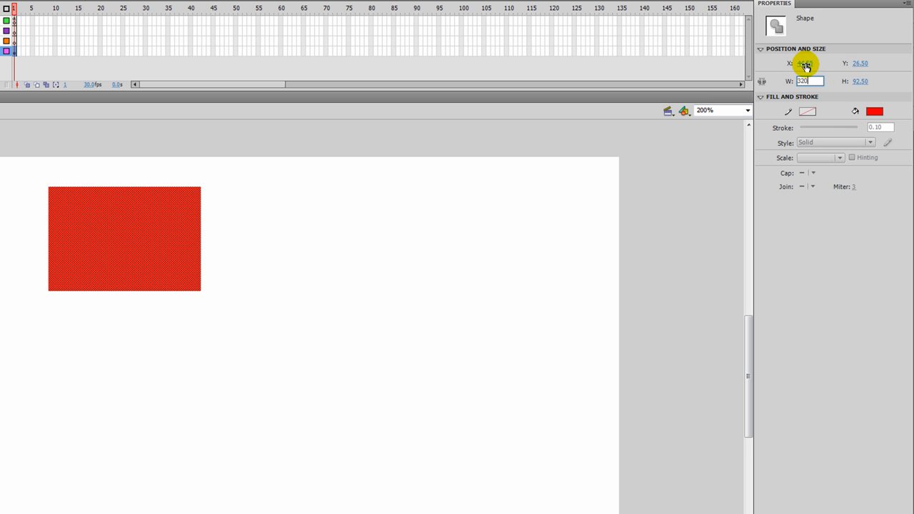
click(859, 81)
text(240)
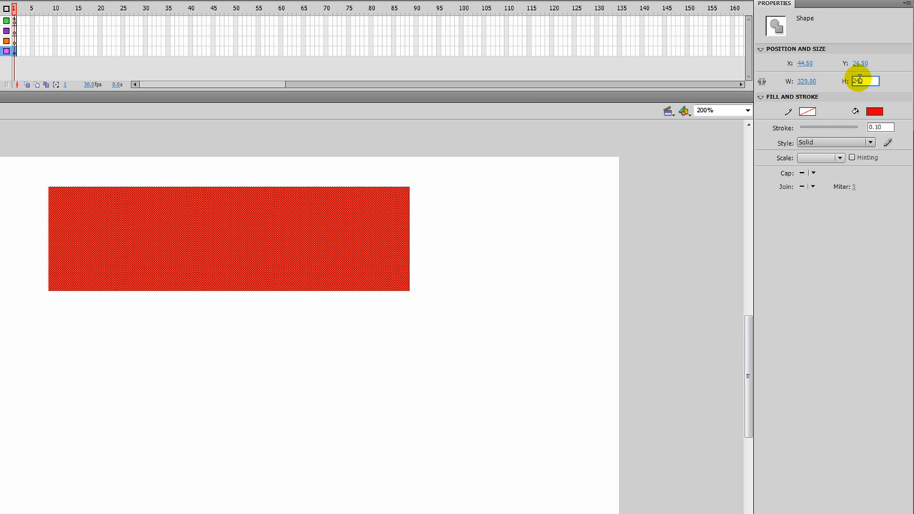
key(Return)
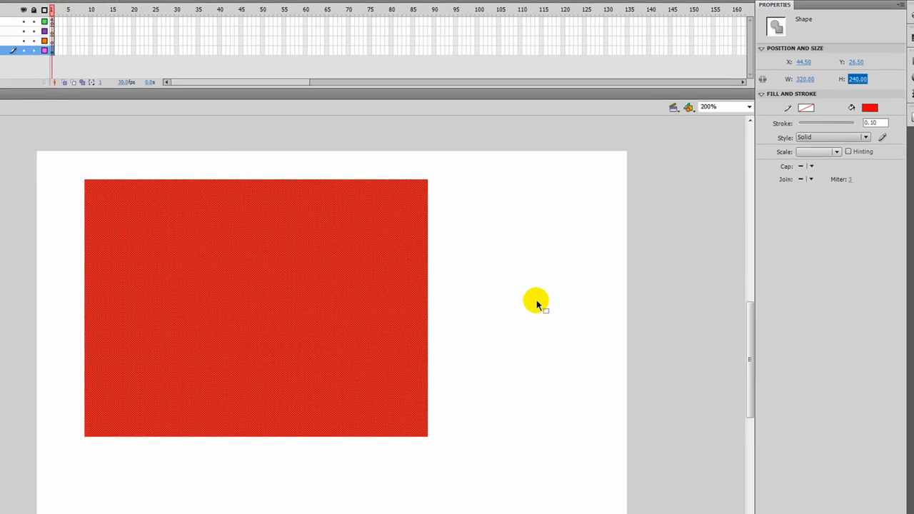
- Move the rectangle toward the stage centre and convert it into a movie clip symbol named flv_mc
drag(289, 285, 360, 297)
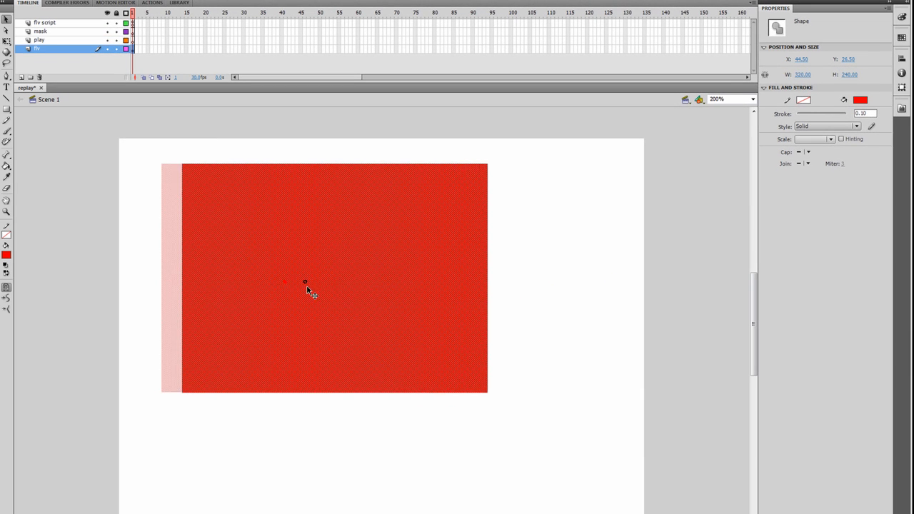
right_click(391, 286)
click(421, 494)
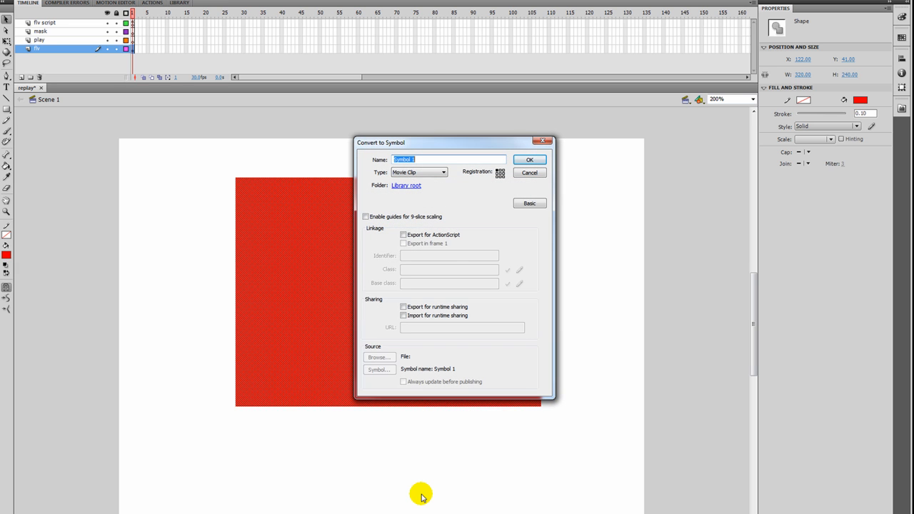
text(flv_mc)
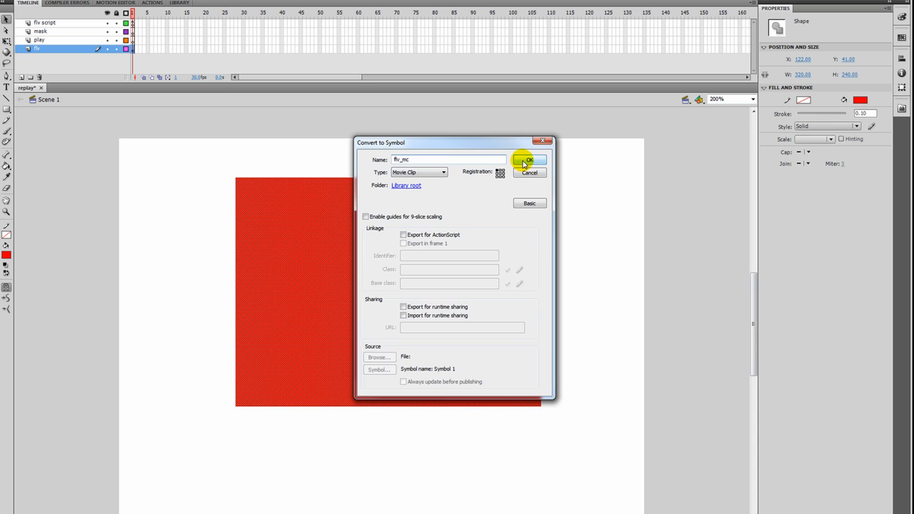
click(523, 161)
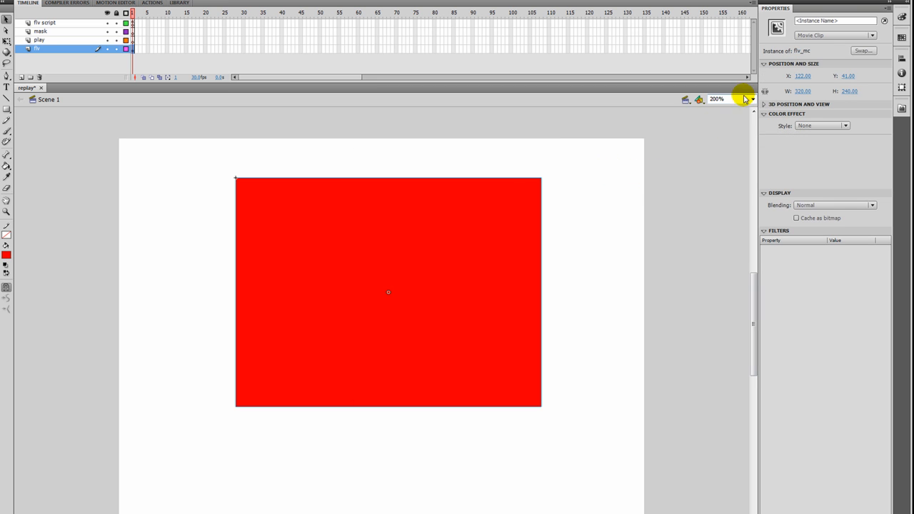
- Give the rectangle instance the name flv_mc and lock the flv layer
click(813, 20)
text(flv_mc)
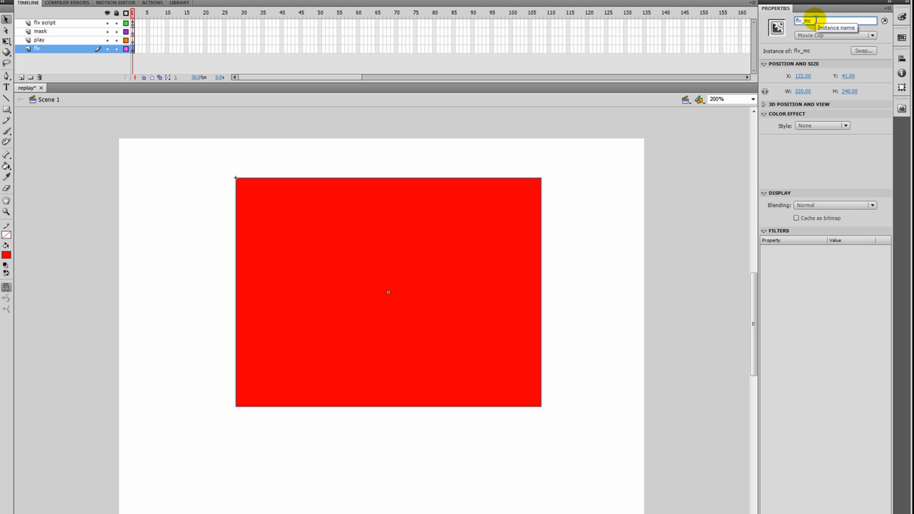
click(117, 49)
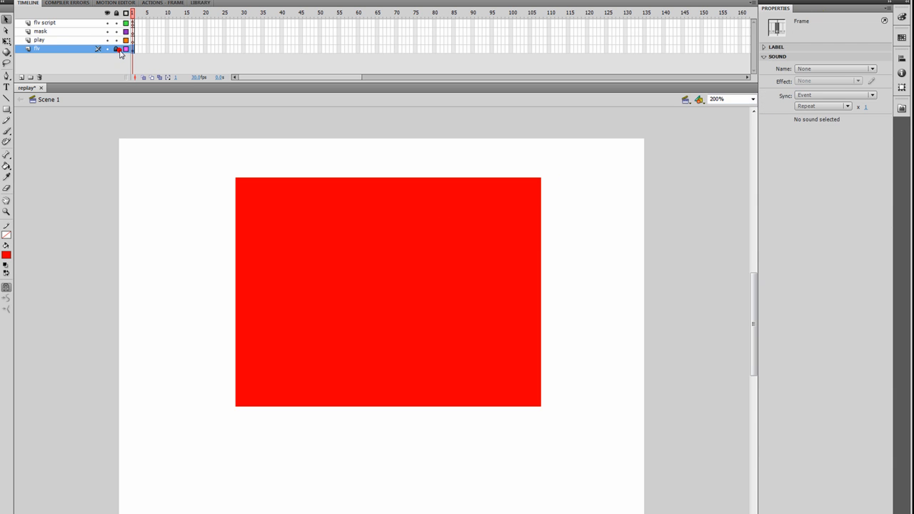
- Select the play layer and set the stroke colour to black and the fill colour to grey
click(40, 39)
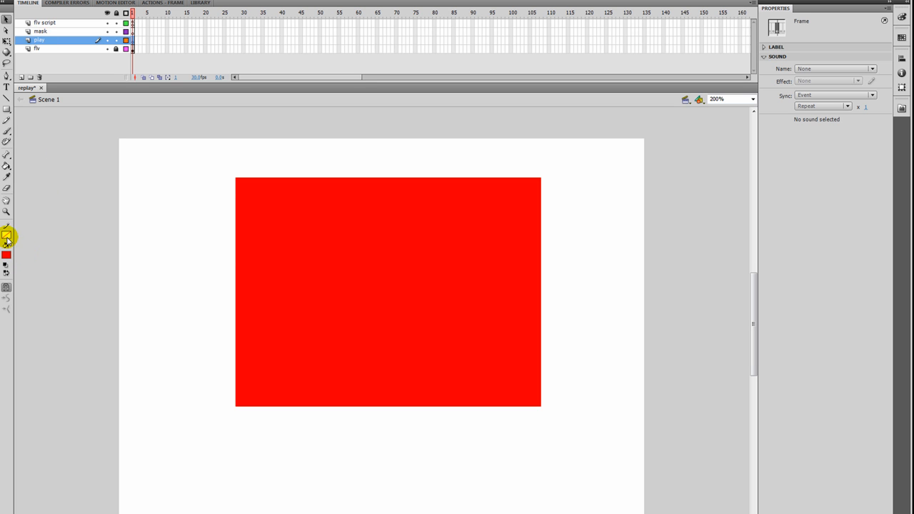
click(7, 238)
click(14, 255)
click(8, 254)
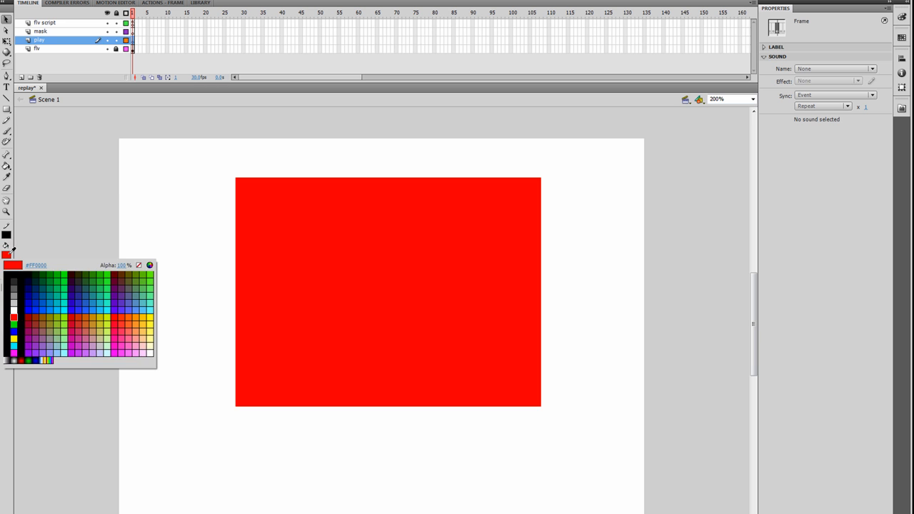
click(15, 296)
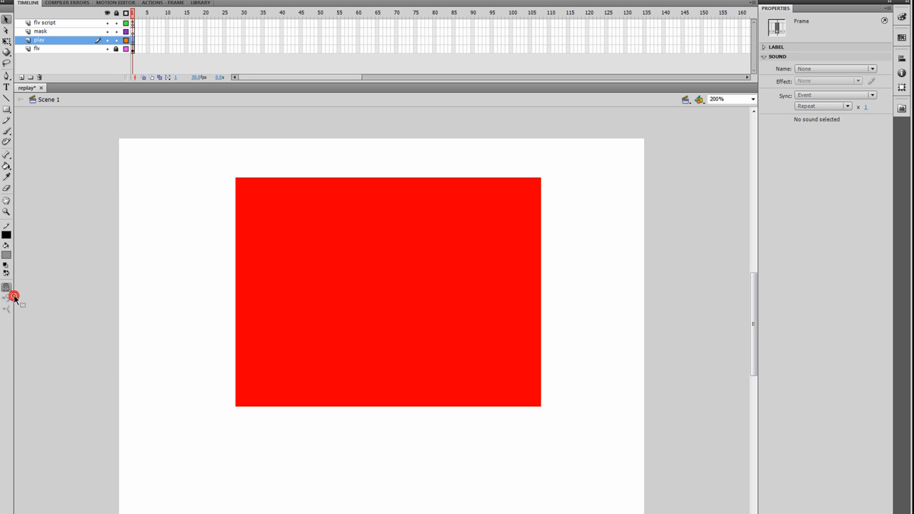
- Draw a triangular play icon with the Pen tool in the rectangle's centre and fill it grey
click(6, 76)
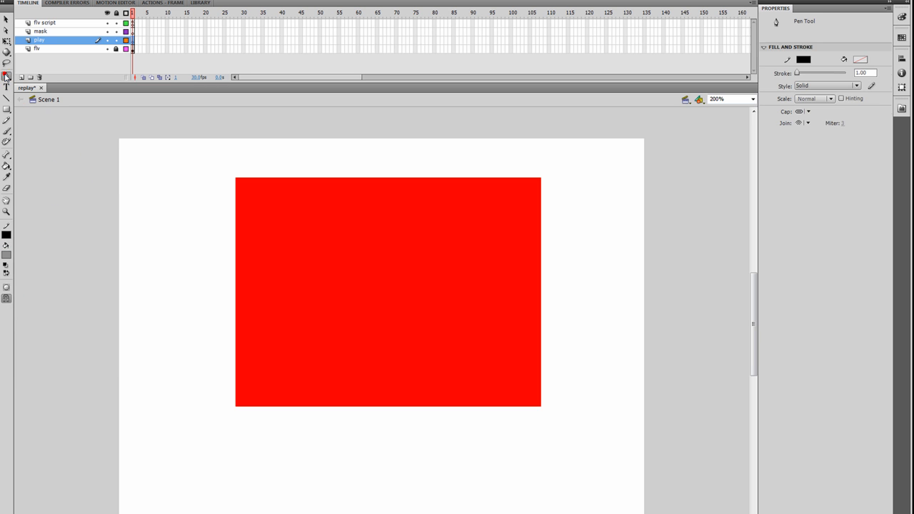
click(370, 267)
click(372, 301)
click(406, 283)
click(372, 270)
click(7, 164)
click(374, 283)
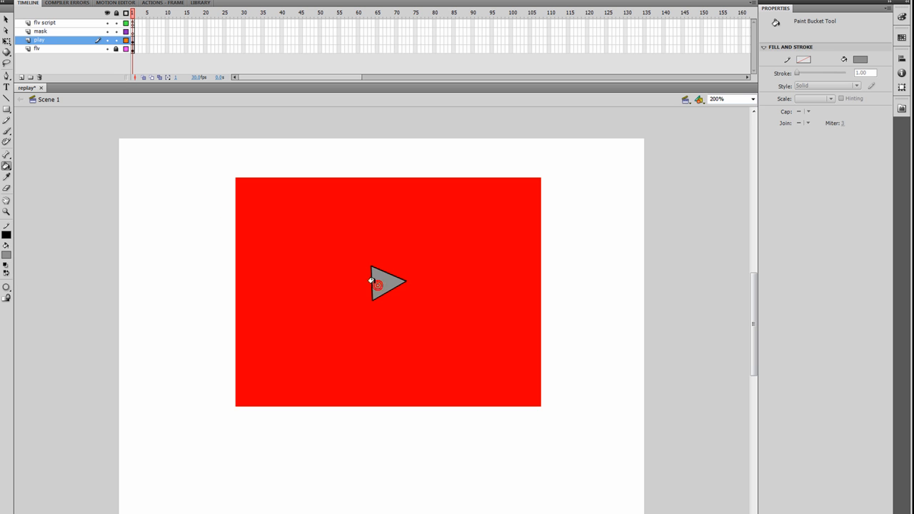
- Convert the triangle into a Button symbol named play_btn
click(6, 20)
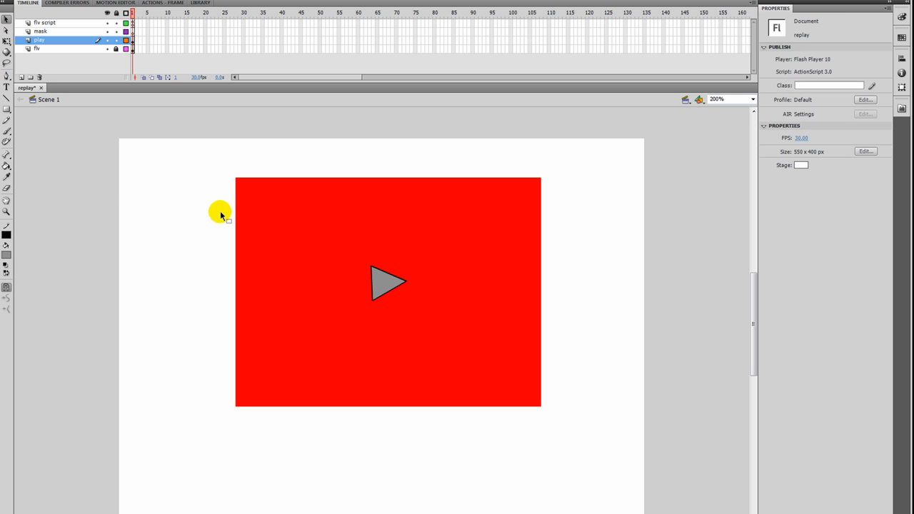
drag(326, 229, 439, 327)
click(384, 284)
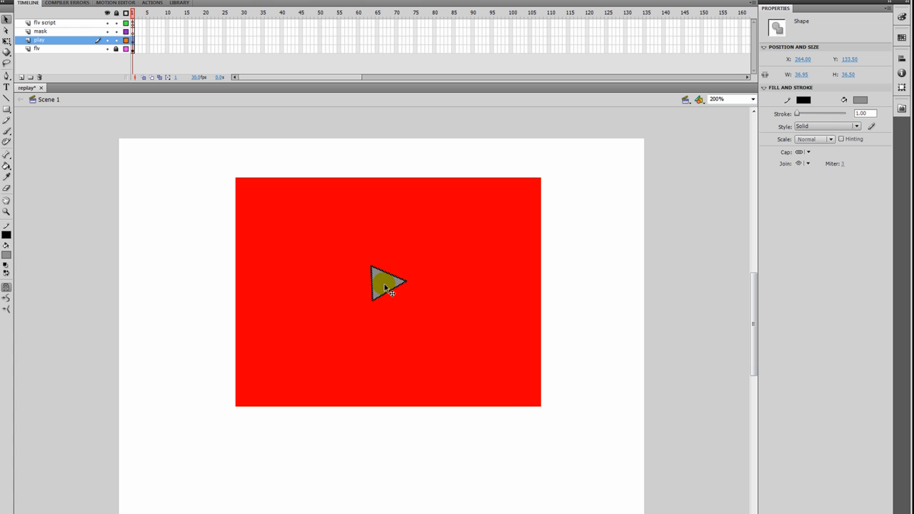
right_click(384, 285)
click(418, 494)
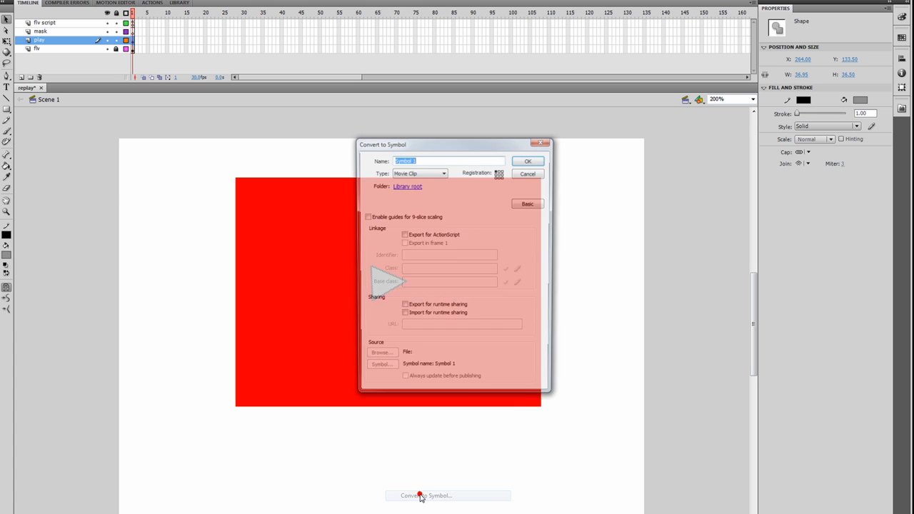
click(414, 174)
click(409, 181)
click(373, 162)
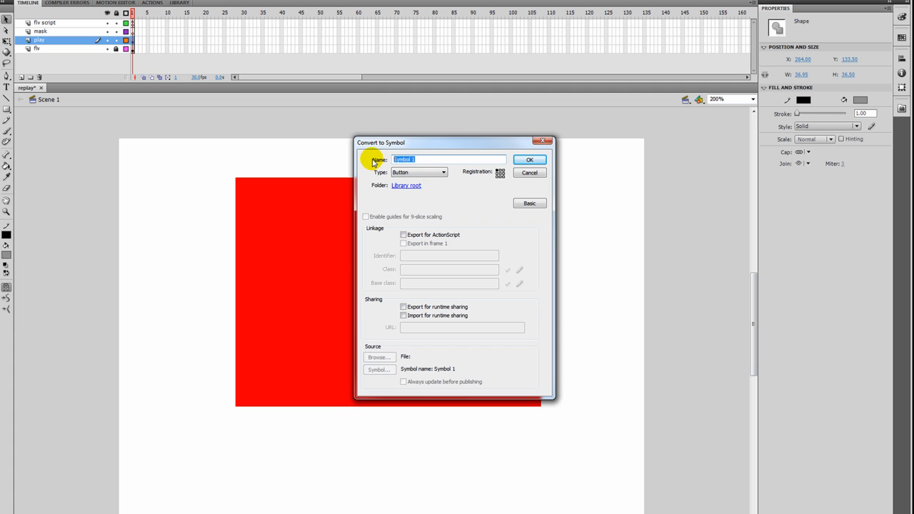
text(play_btn)
click(523, 160)
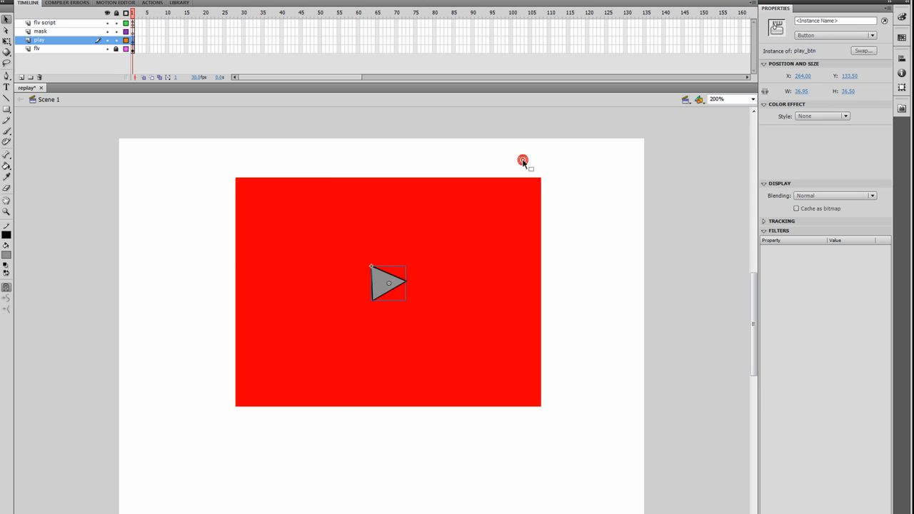
- Give the button instance the name play_btn and deselect it
click(834, 21)
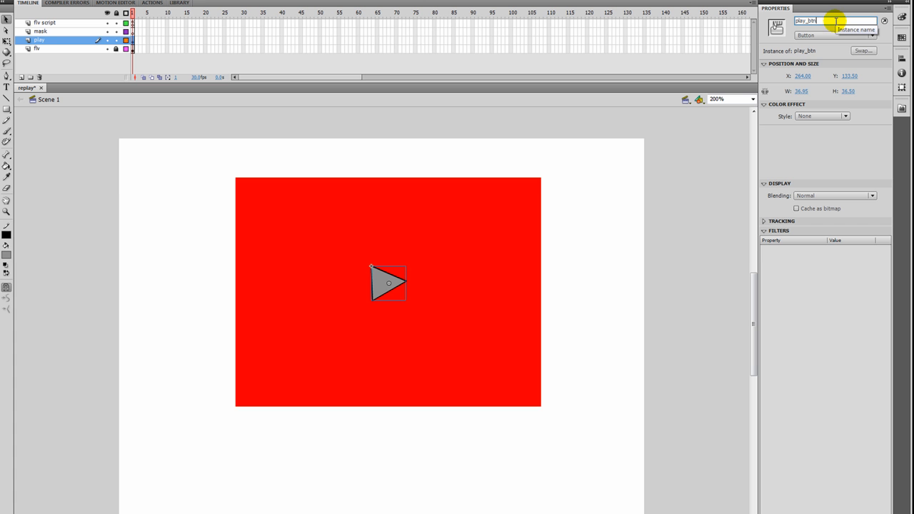
click(657, 163)
click(662, 187)
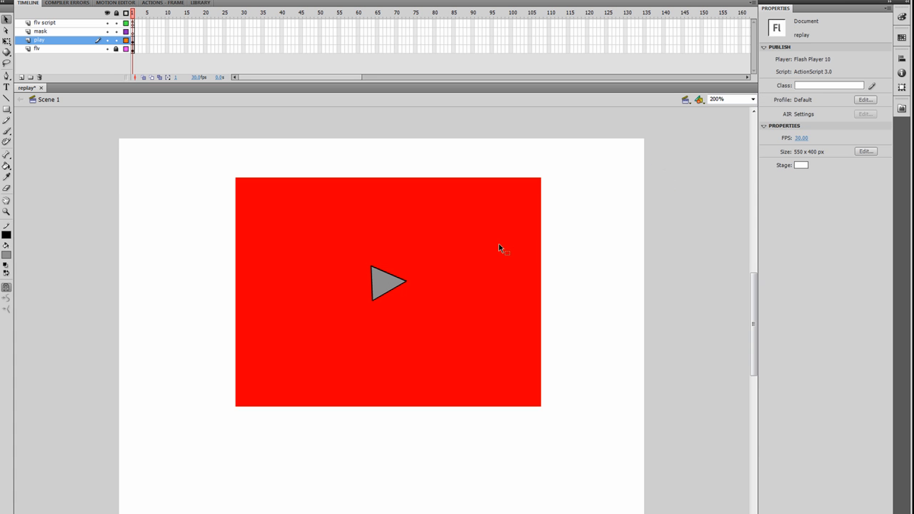
- Open the play_btn symbol for editing and add keyframes in its Over and Down frames
double_click(386, 281)
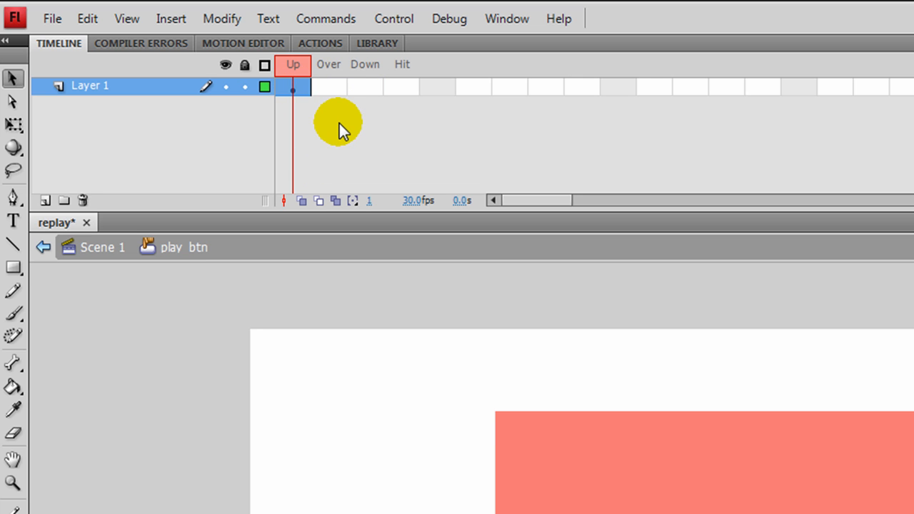
key(F6)
key(F6)
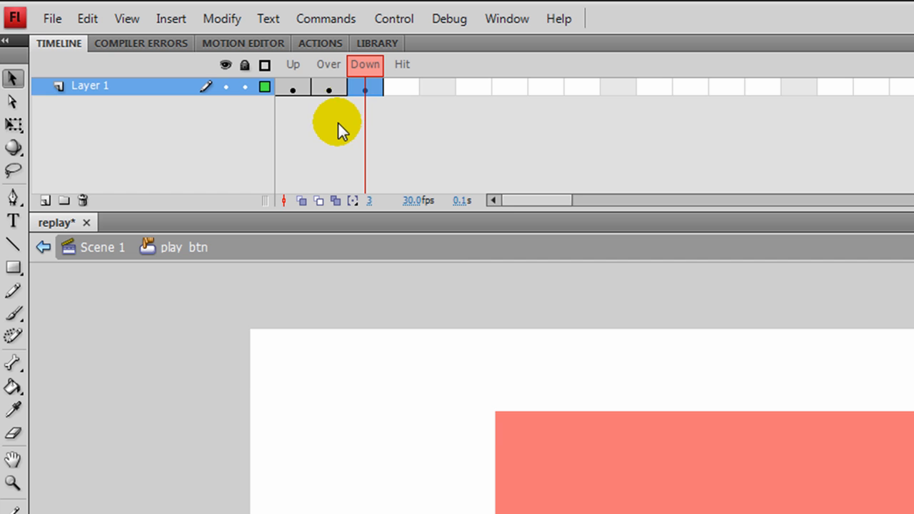
- Convert the triangle in the Over frame into a Movie Clip symbol named play_over
click(331, 89)
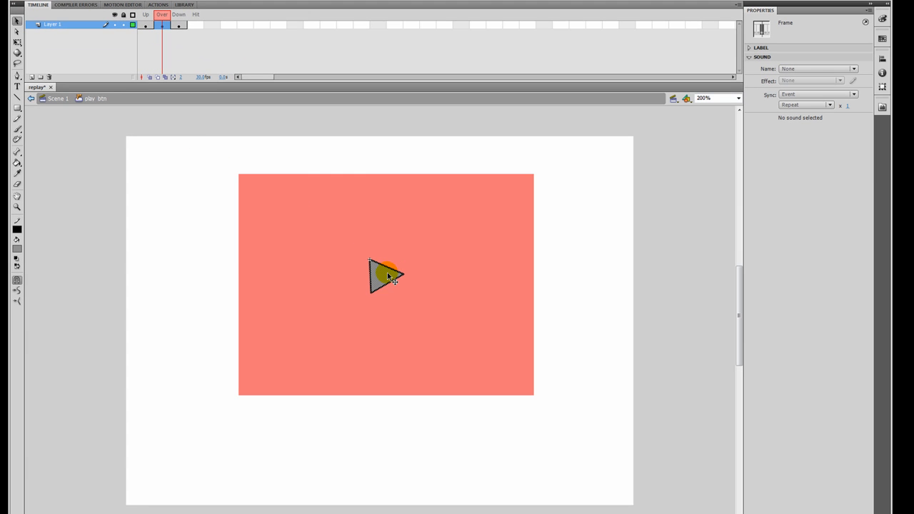
right_click(388, 276)
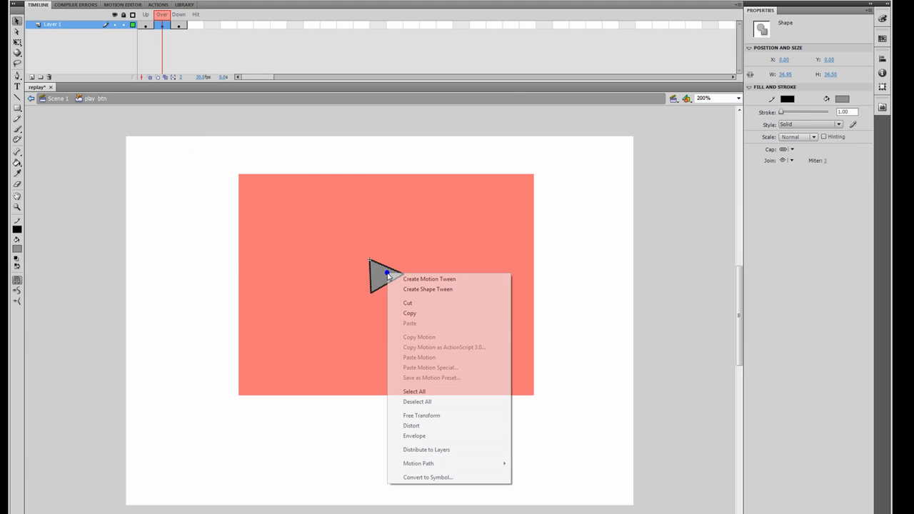
click(438, 478)
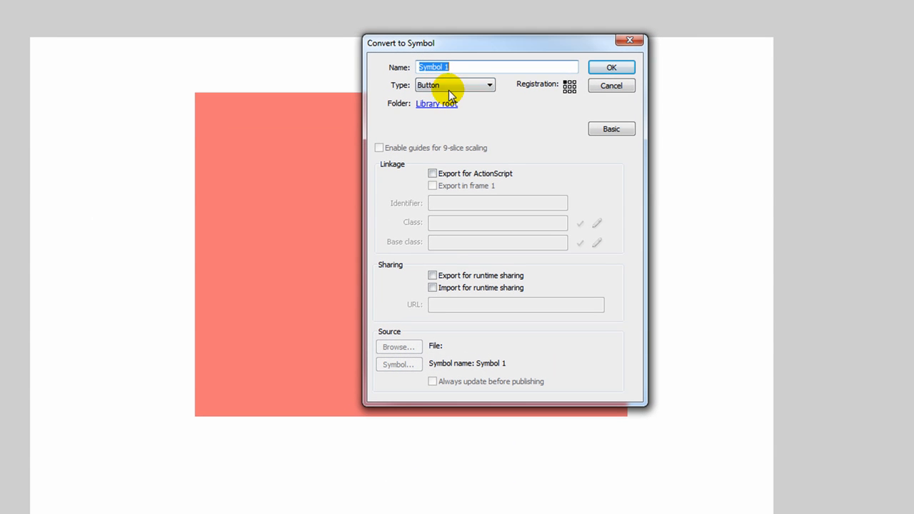
click(439, 109)
click(436, 117)
drag(451, 65, 398, 63)
text(p)
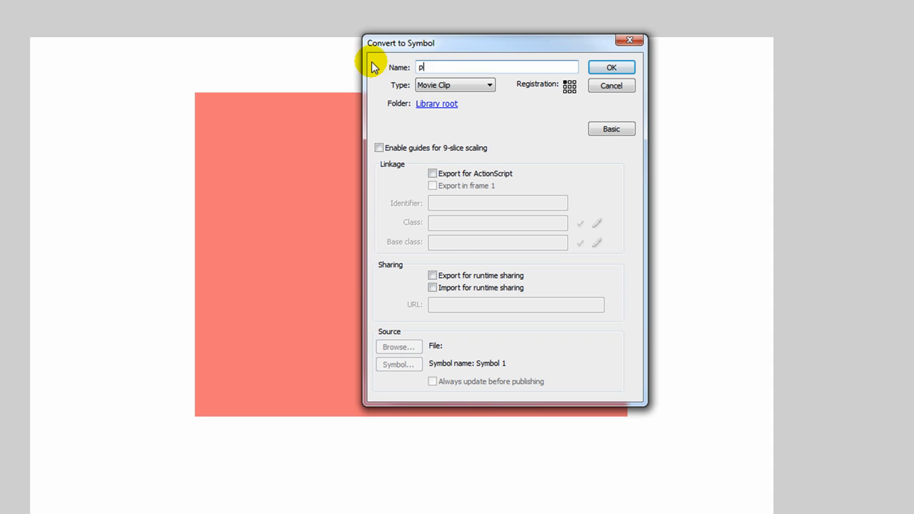
text(lay_over)
click(606, 69)
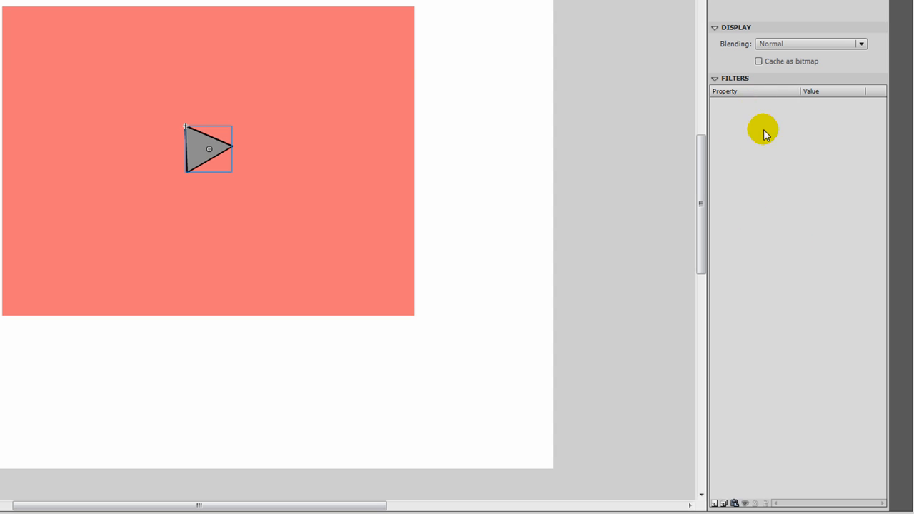
- Add a Glow filter to the play_over instance and set its colour to #00CBFF
click(718, 503)
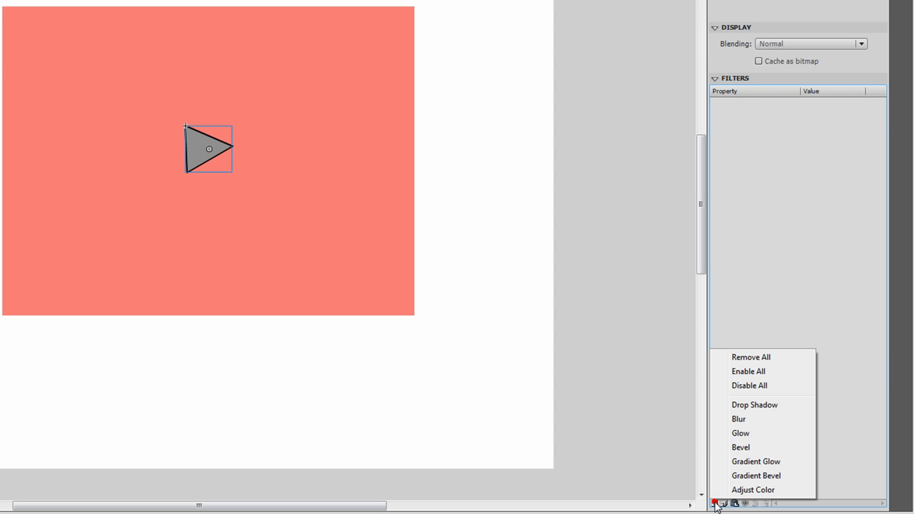
click(739, 433)
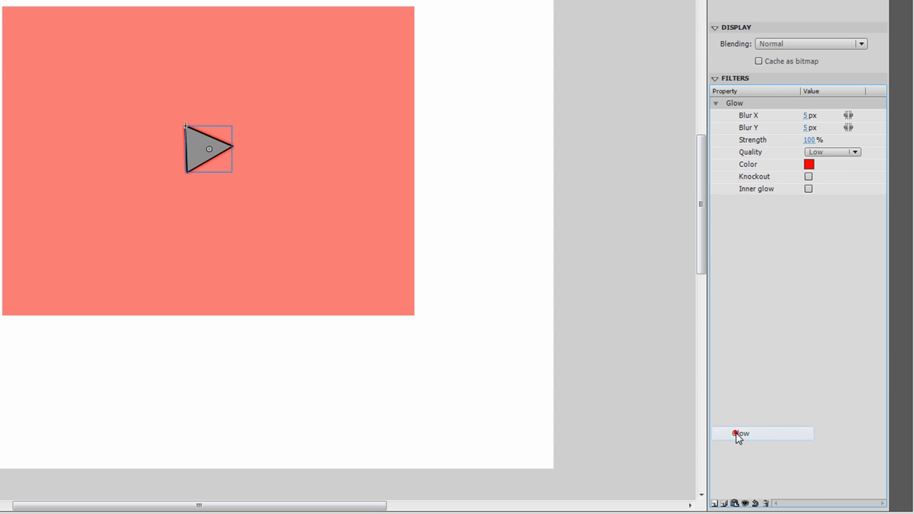
click(808, 164)
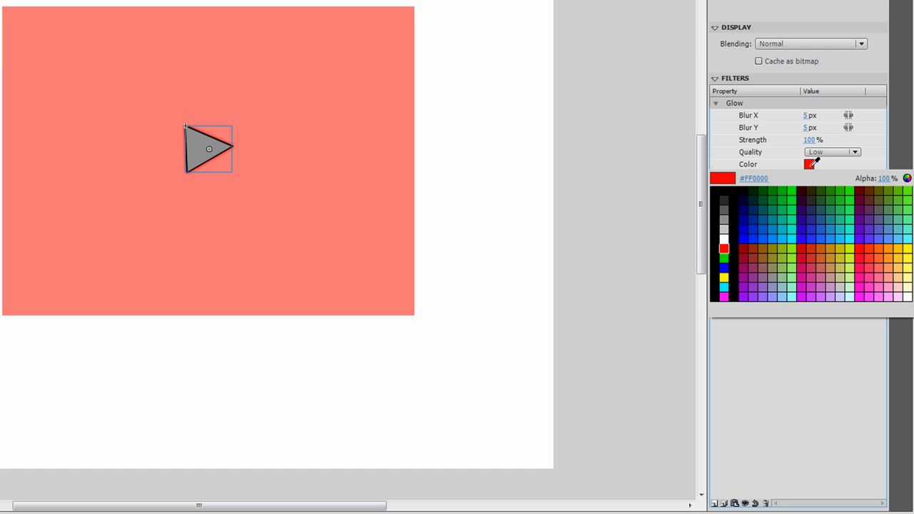
click(788, 237)
- Set the glow's Blur X and Blur Y to 7 px and change its quality setting
click(808, 115)
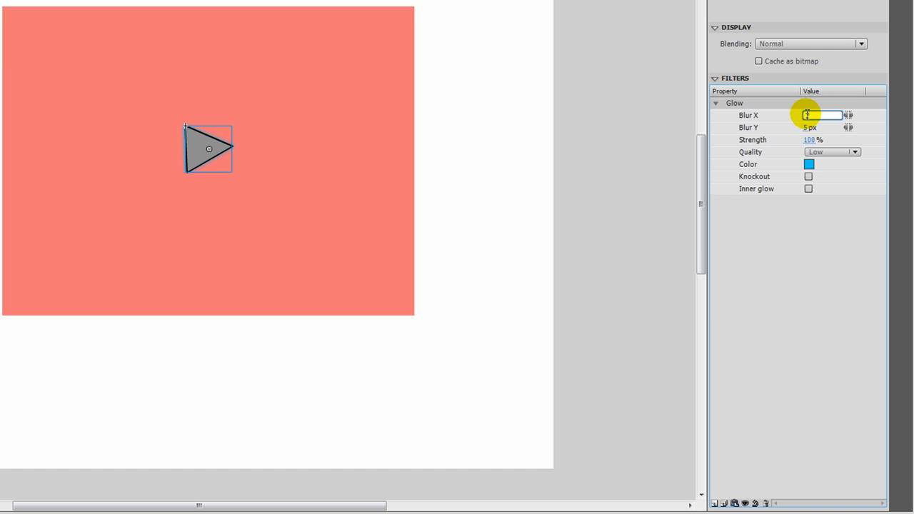
text(7)
click(805, 127)
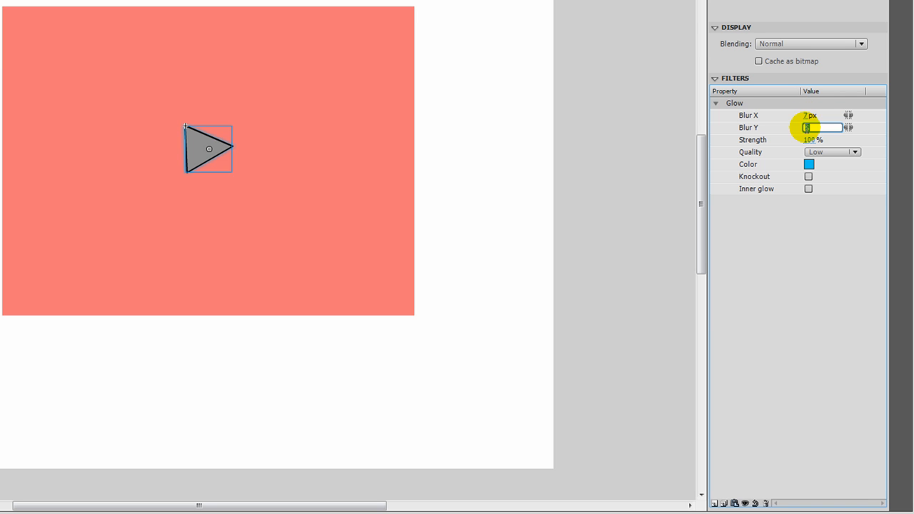
text(7)
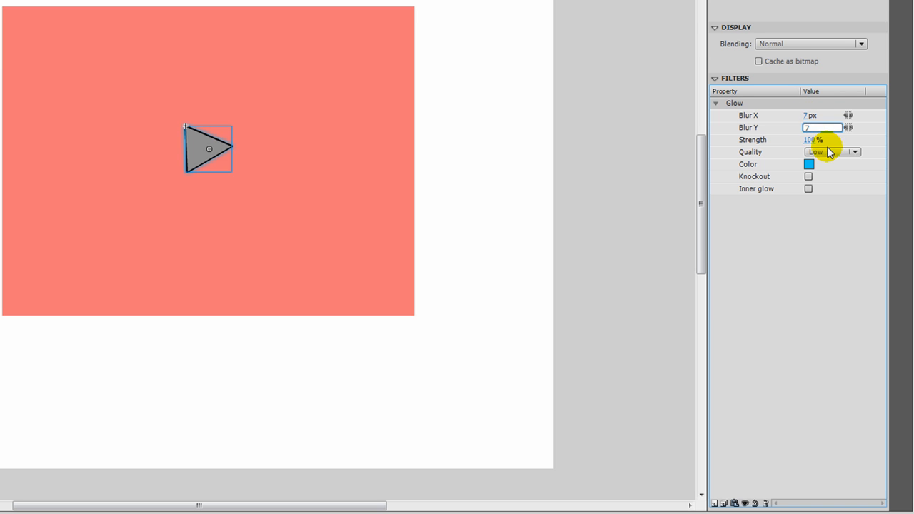
click(828, 151)
click(831, 194)
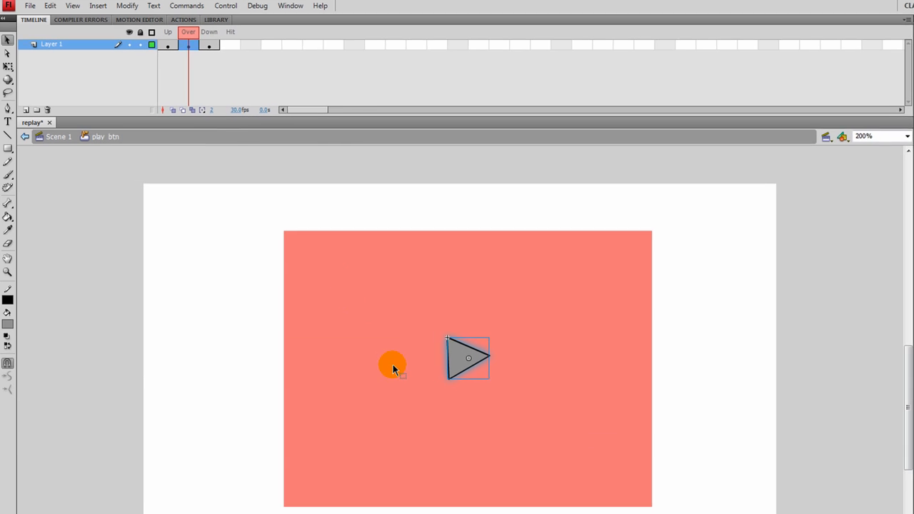
- Give the triangle in the Down frame a darker grey fill and return to the Up frame
click(209, 48)
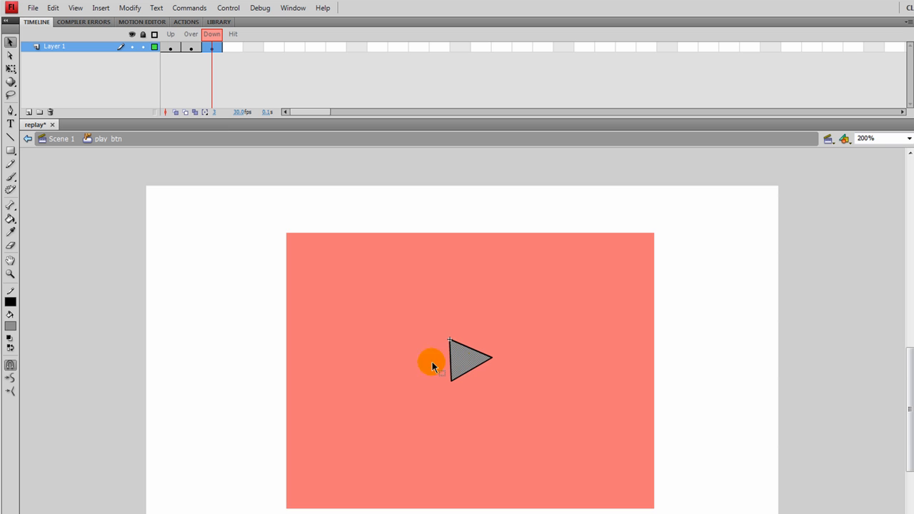
click(12, 326)
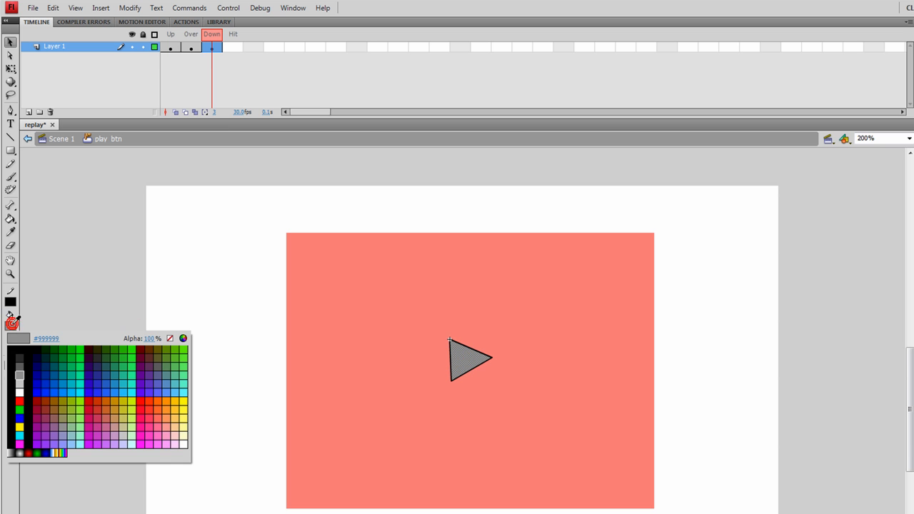
click(22, 364)
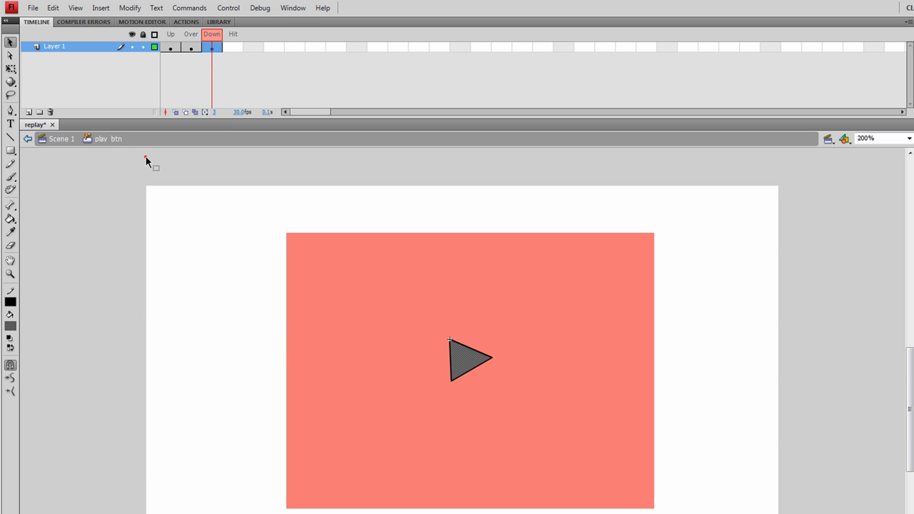
drag(212, 34, 174, 39)
click(243, 246)
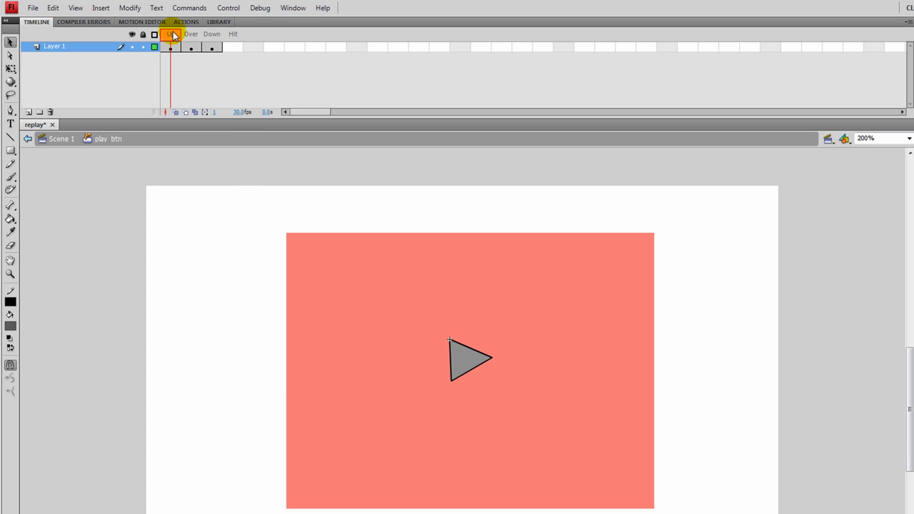
mouse_move(178, 37)
mouse_down()
mouse_move(210, 33)
mouse_move(171, 32)
mouse_up()
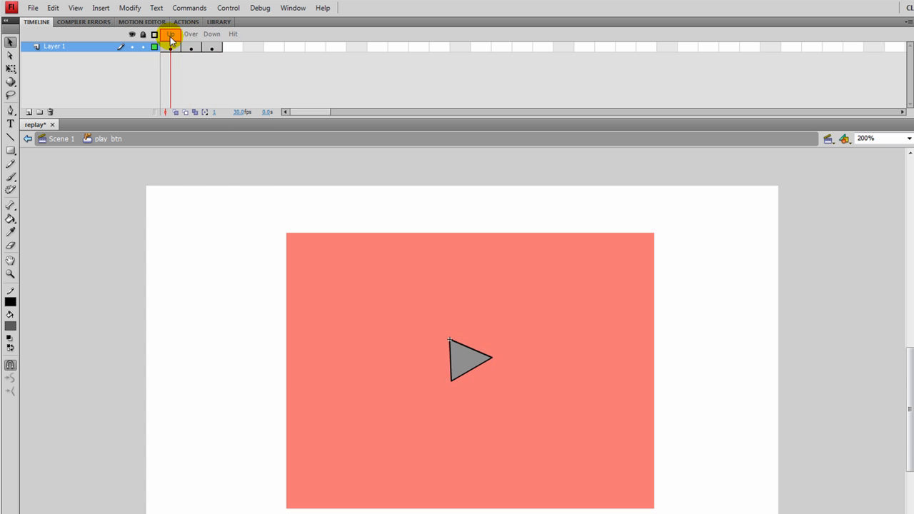
- Return to Scene 1, select the mask layer, and set no stroke colour with a green fill
click(62, 139)
click(142, 67)
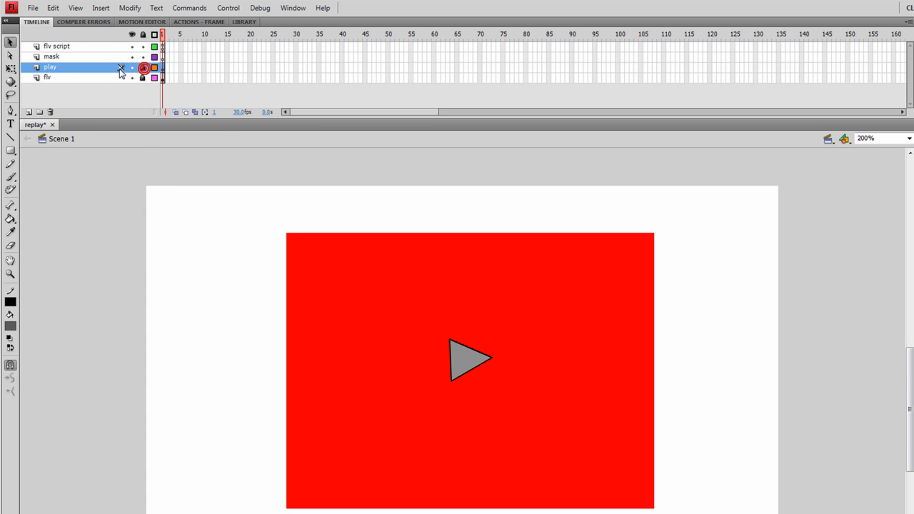
click(64, 57)
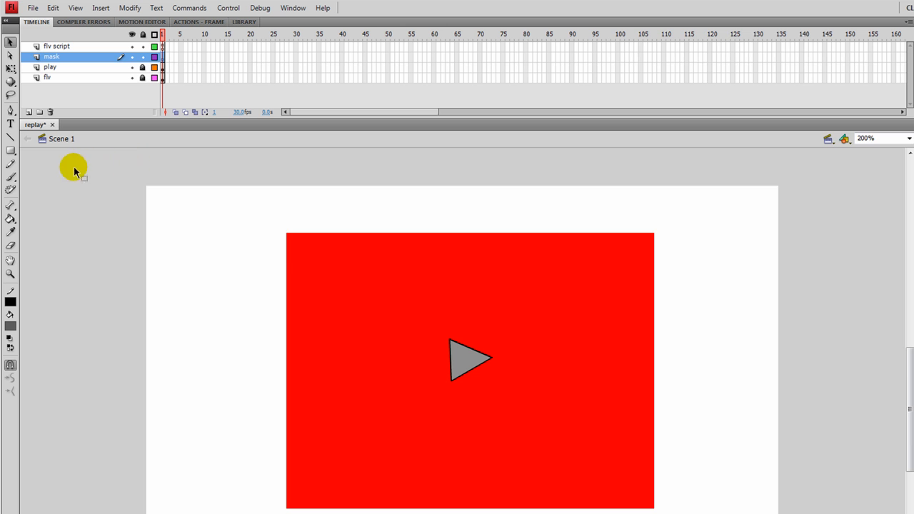
click(10, 303)
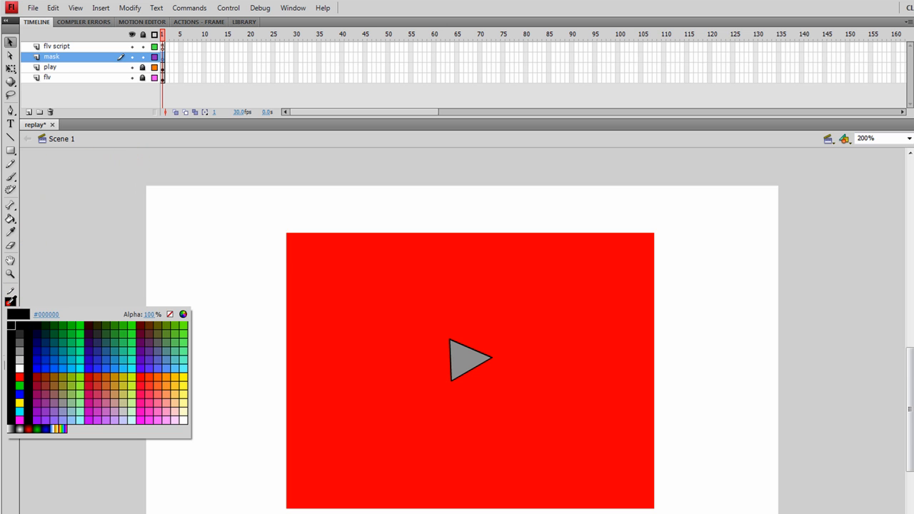
click(169, 315)
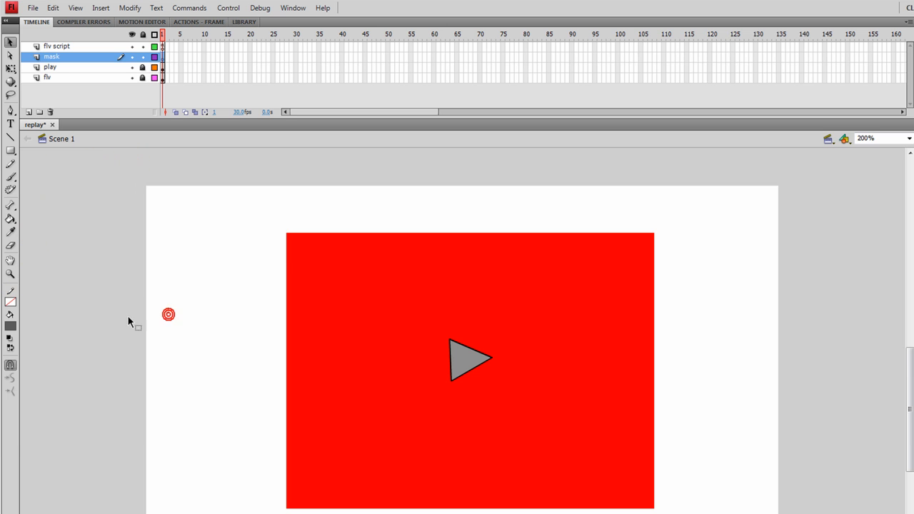
click(10, 327)
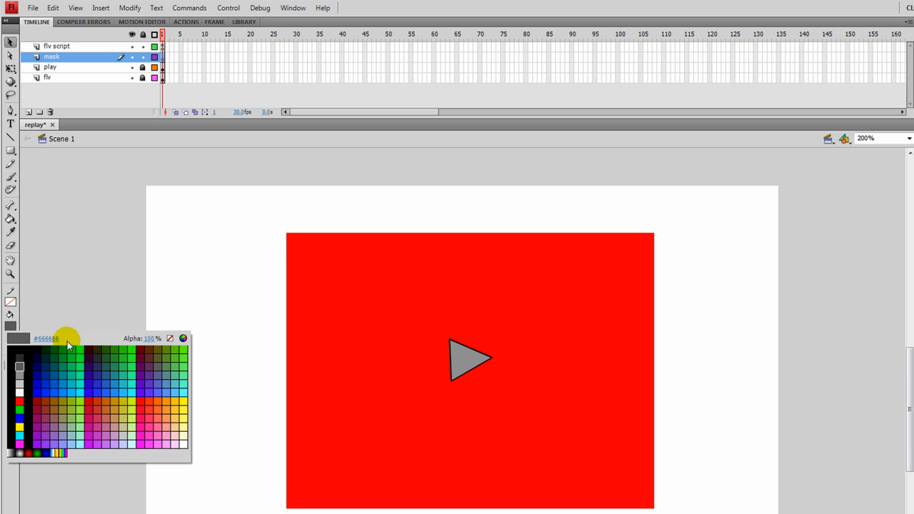
click(137, 345)
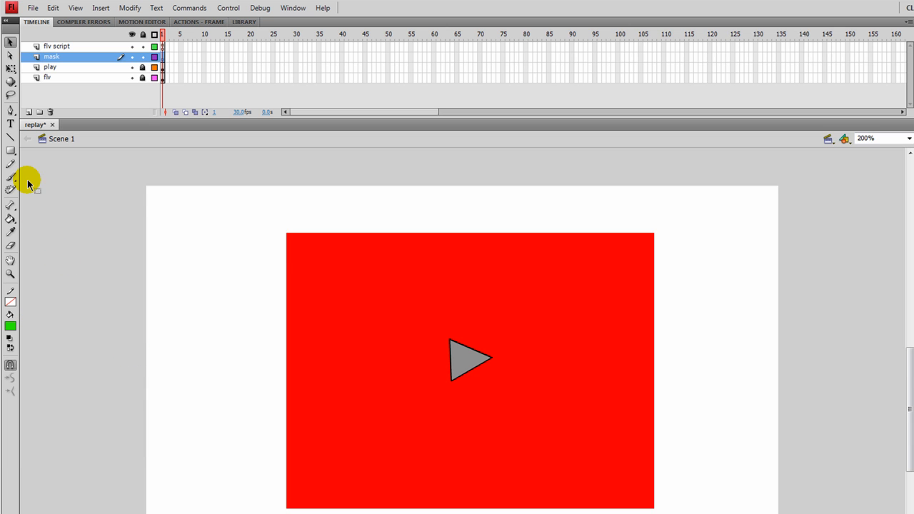
- Draw an oval with the Oval tool across most of the red rectangle on the mask layer
click(10, 150)
drag(14, 151, 35, 164)
drag(301, 277, 647, 470)
- Stretch the oval with Free Transform so it fills the red rectangle's full height and width
click(11, 69)
click(451, 340)
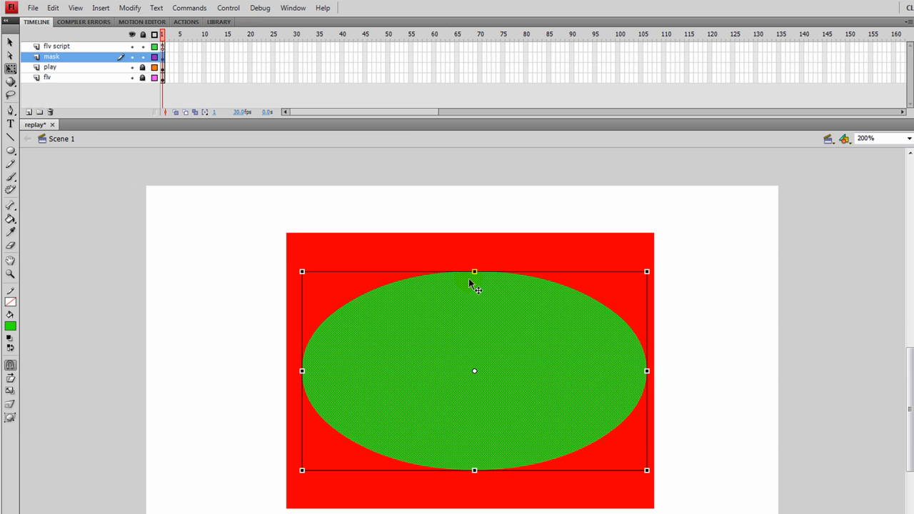
drag(474, 271, 474, 242)
drag(473, 468, 478, 502)
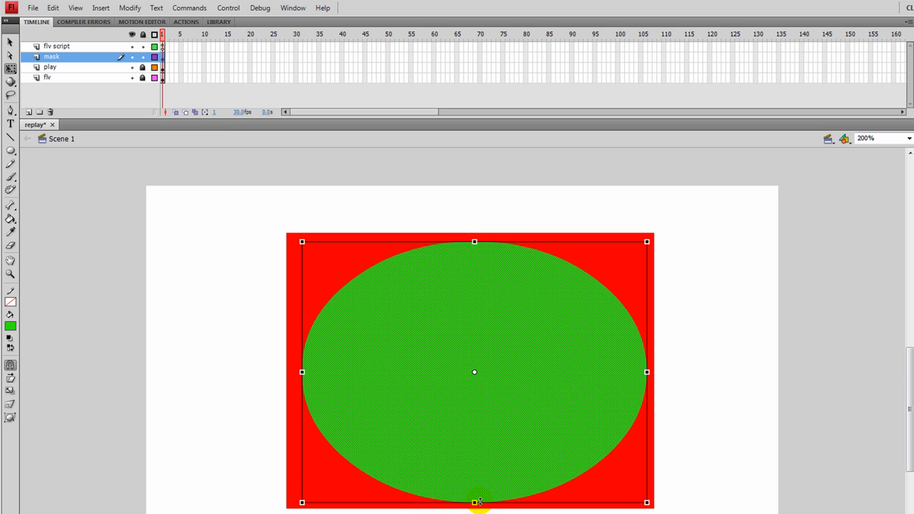
mouse_move(302, 372)
mouse_down()
mouse_move(279, 369)
mouse_move(288, 372)
mouse_up()
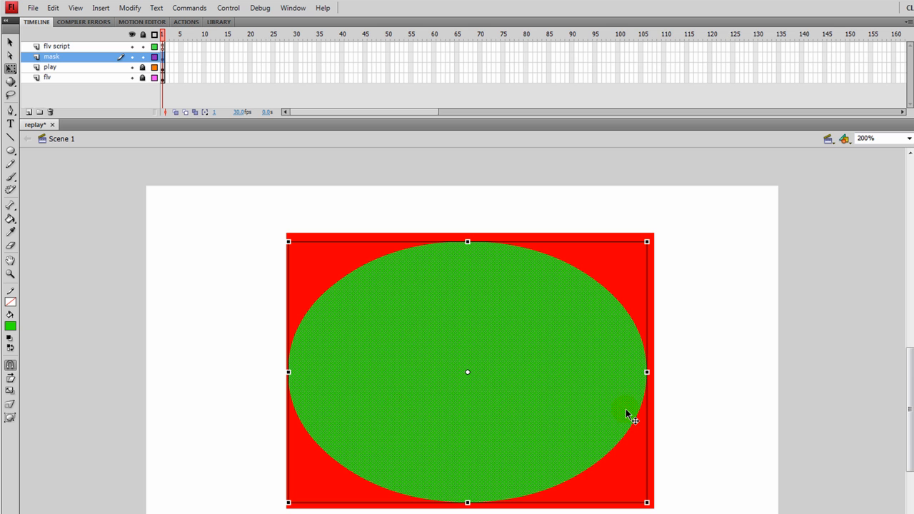
drag(646, 371, 650, 371)
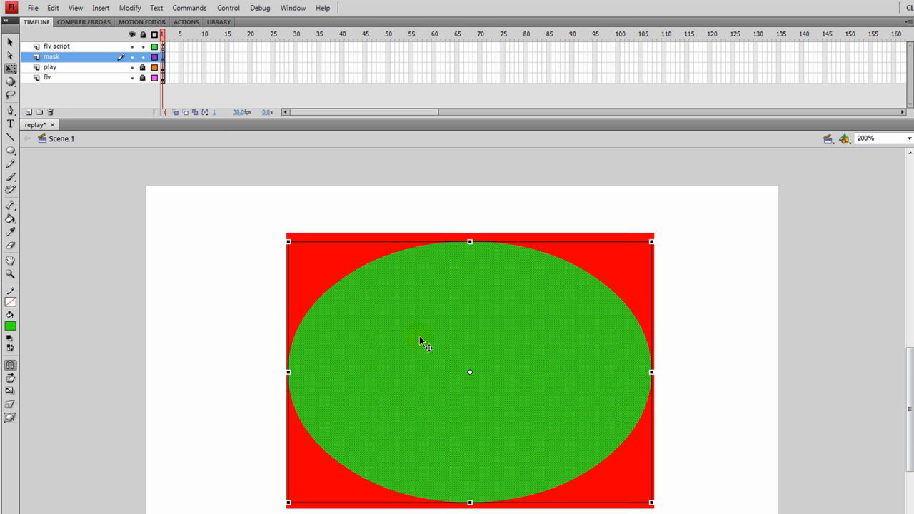
drag(285, 371, 289, 372)
click(252, 348)
click(265, 347)
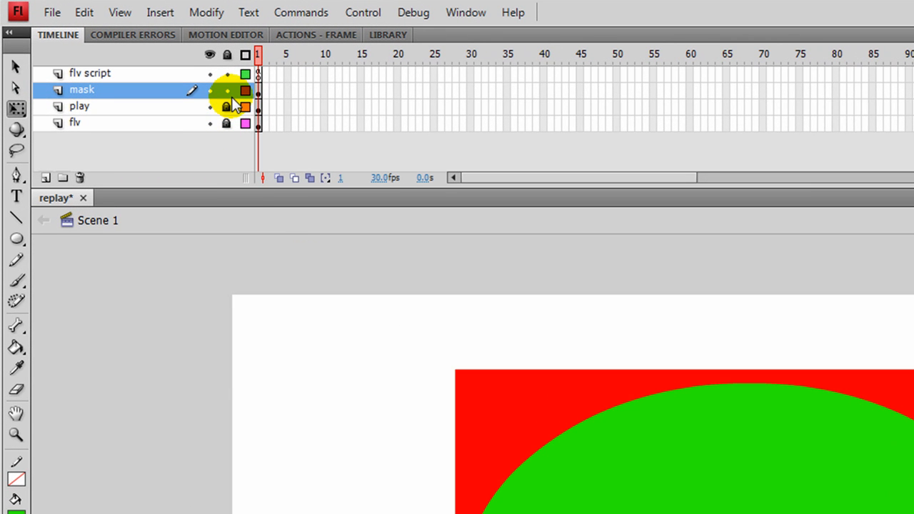
- Turn the mask layer into a mask and nest the flv layer beneath it as well
click(231, 89)
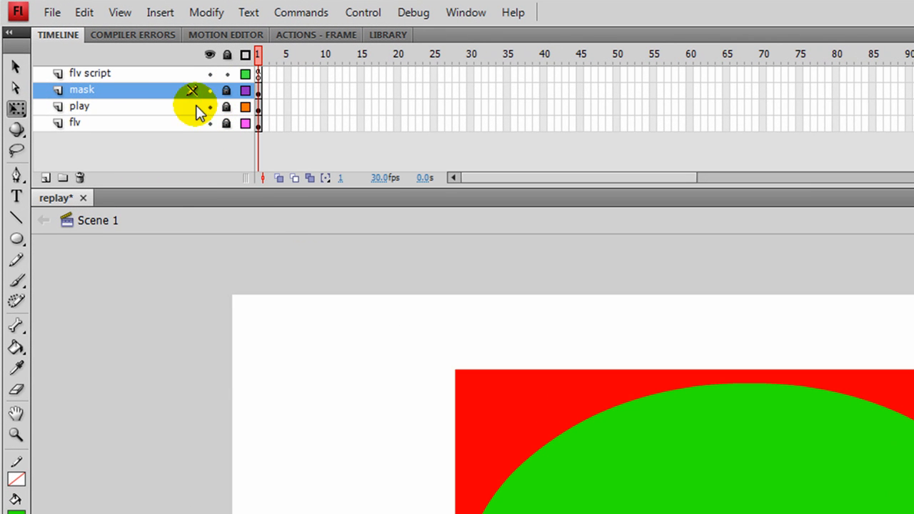
right_click(90, 91)
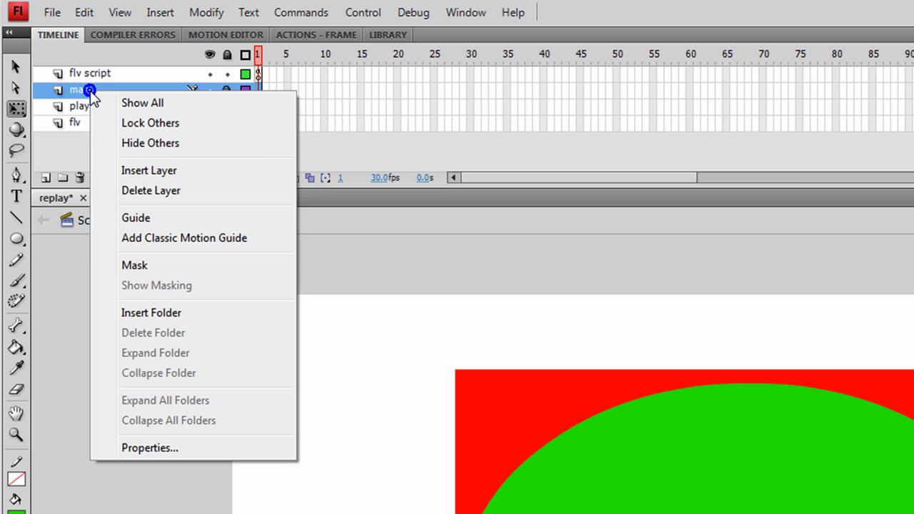
click(151, 267)
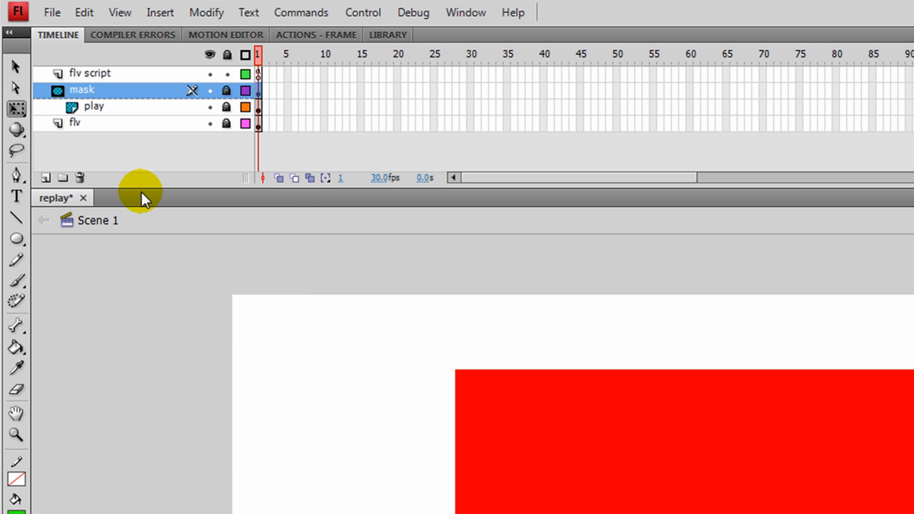
click(78, 124)
drag(80, 125, 117, 114)
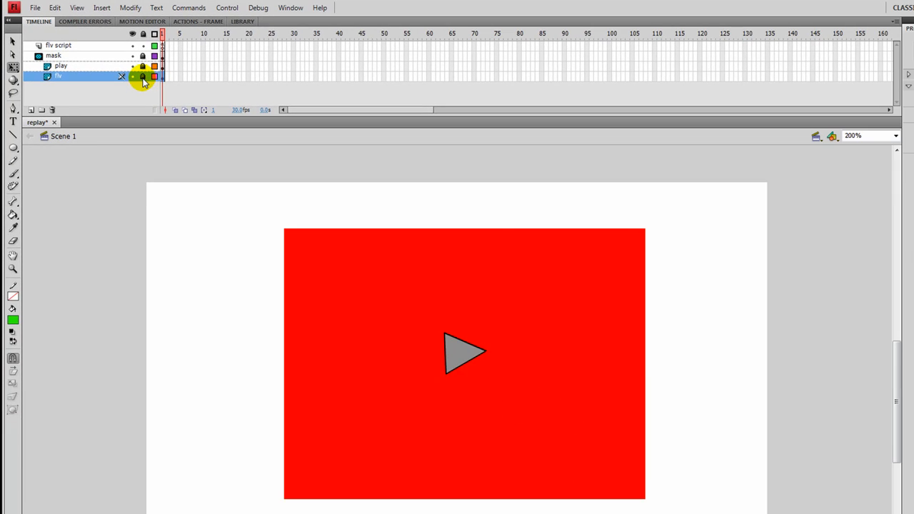
- Unlock the flv layer, set the red rectangle's fill alpha inside flv_mc to 0, and relock the layer in Scene 1
click(142, 77)
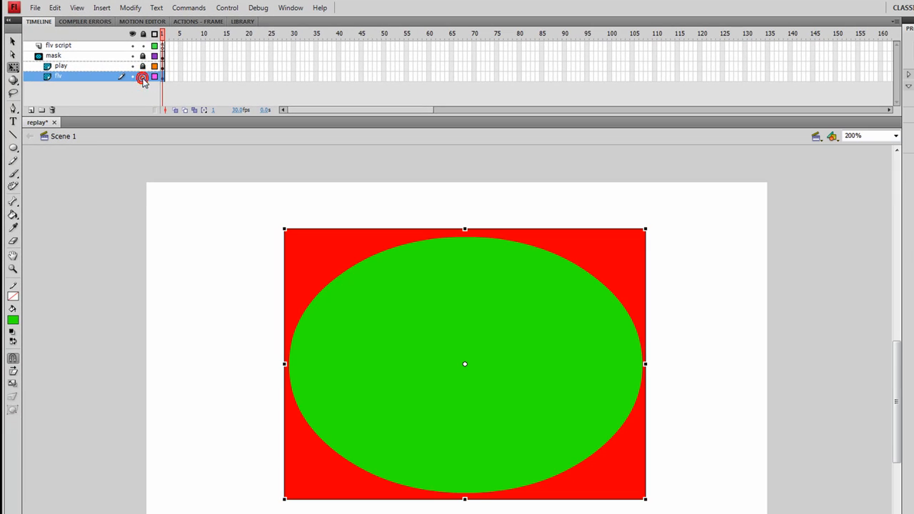
double_click(306, 248)
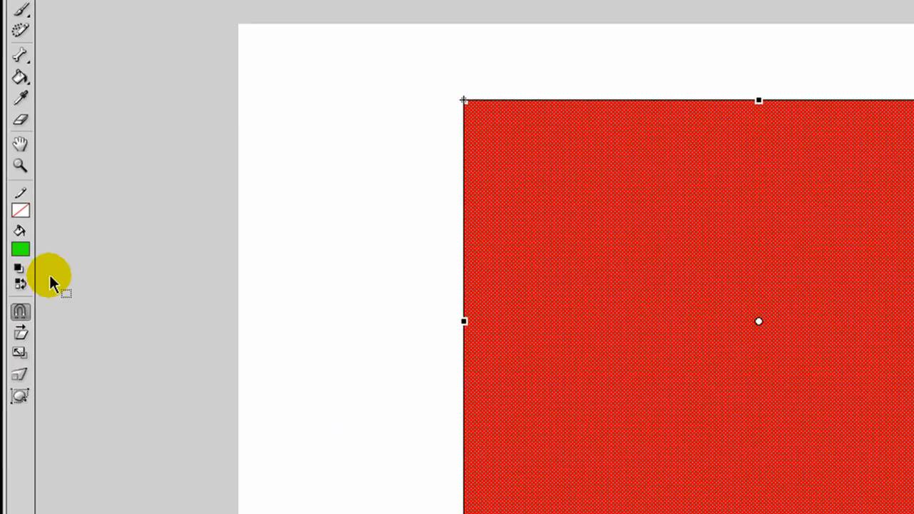
click(20, 248)
click(242, 271)
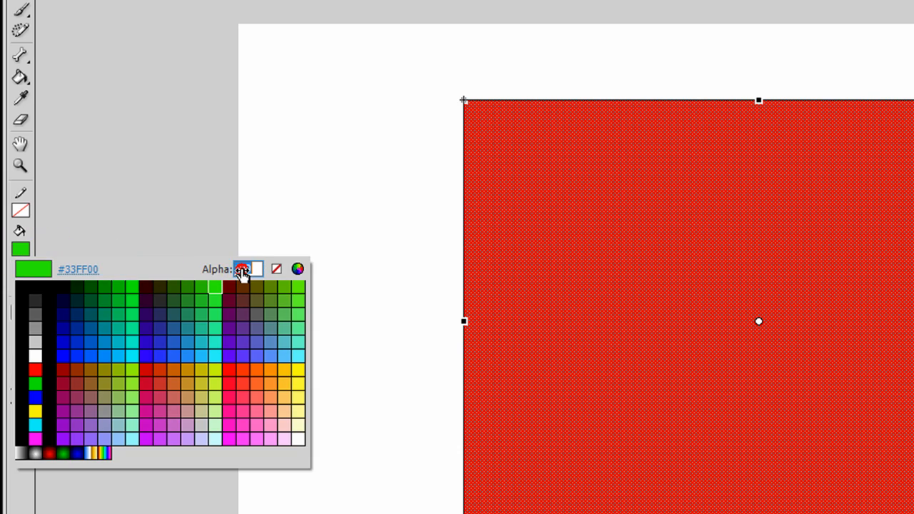
text(0)
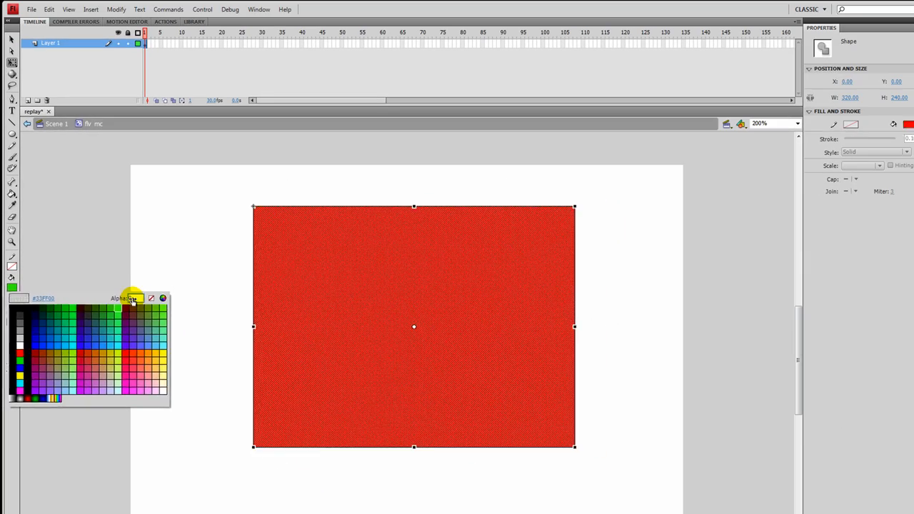
key(Return)
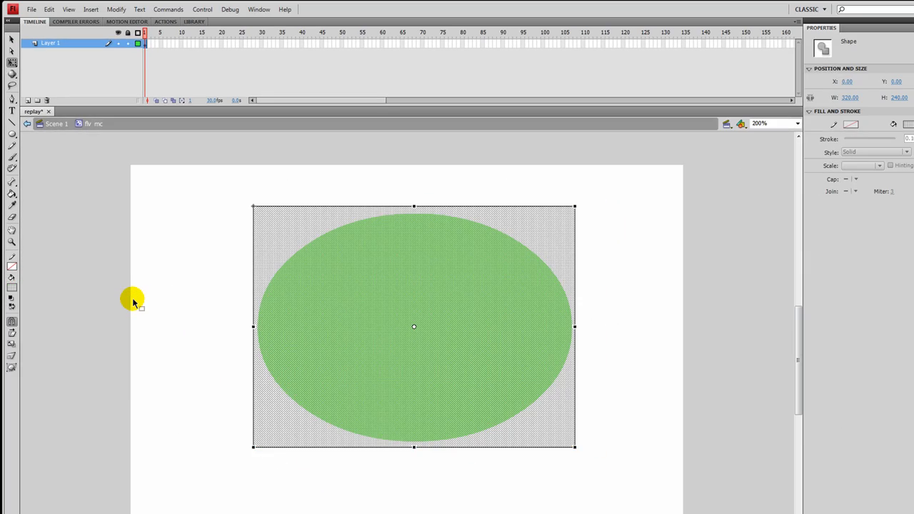
click(182, 246)
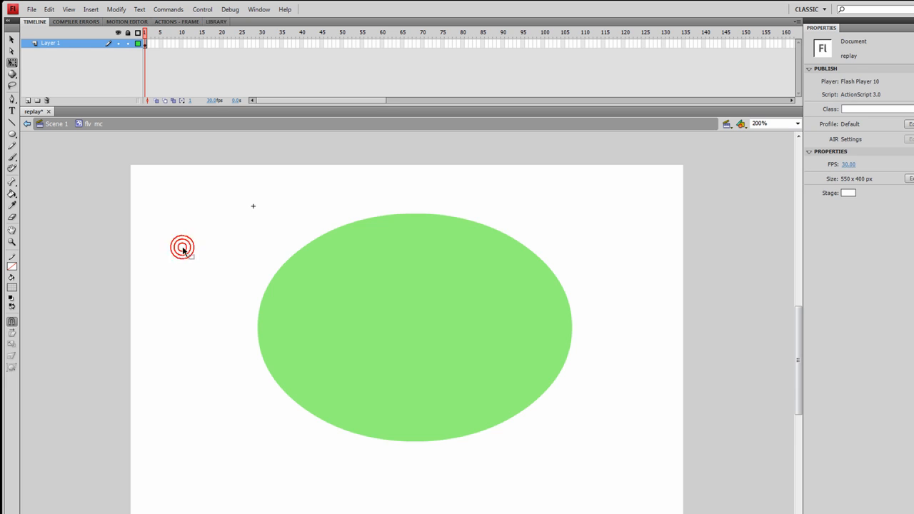
click(60, 124)
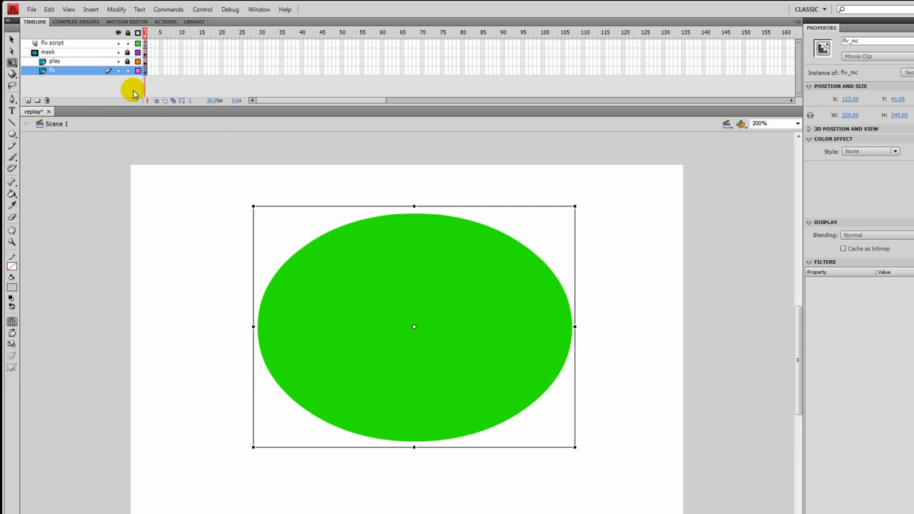
click(128, 71)
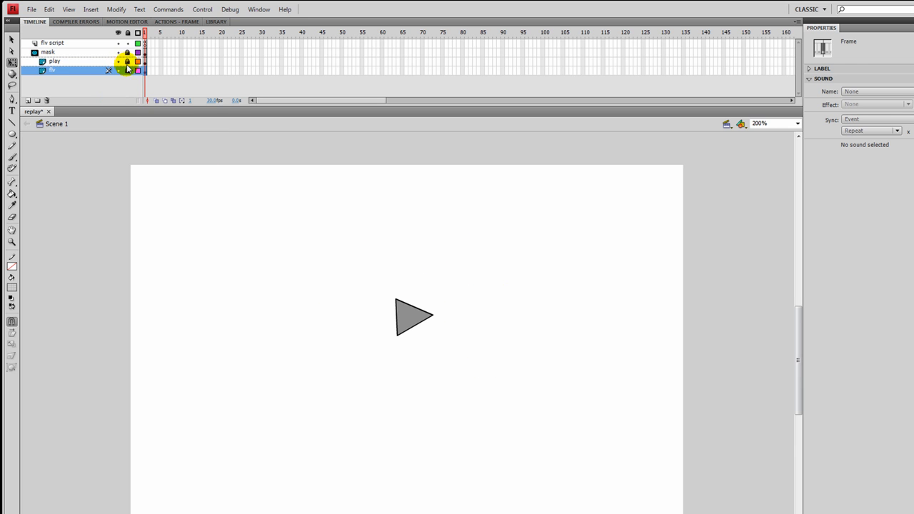
- Open the frame actions of the flv script layer and read through the ActionScript code, including the seek(-1) call
click(86, 44)
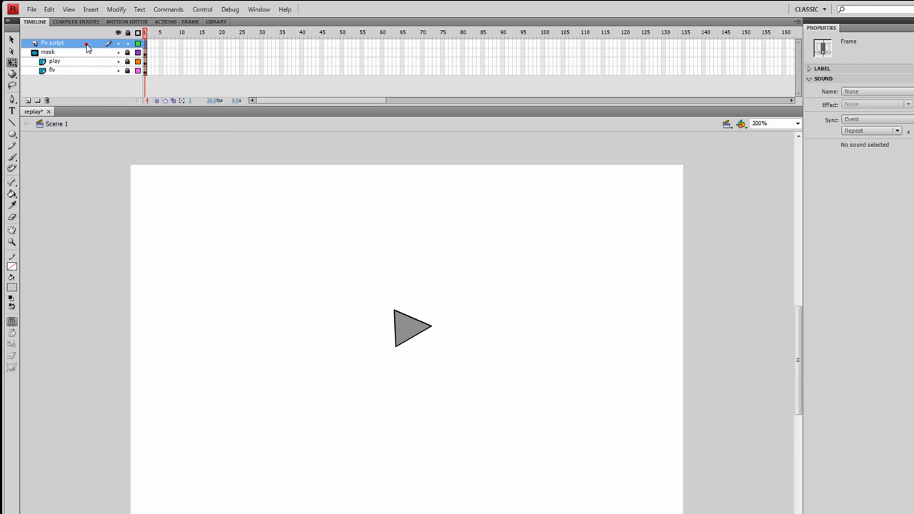
click(169, 21)
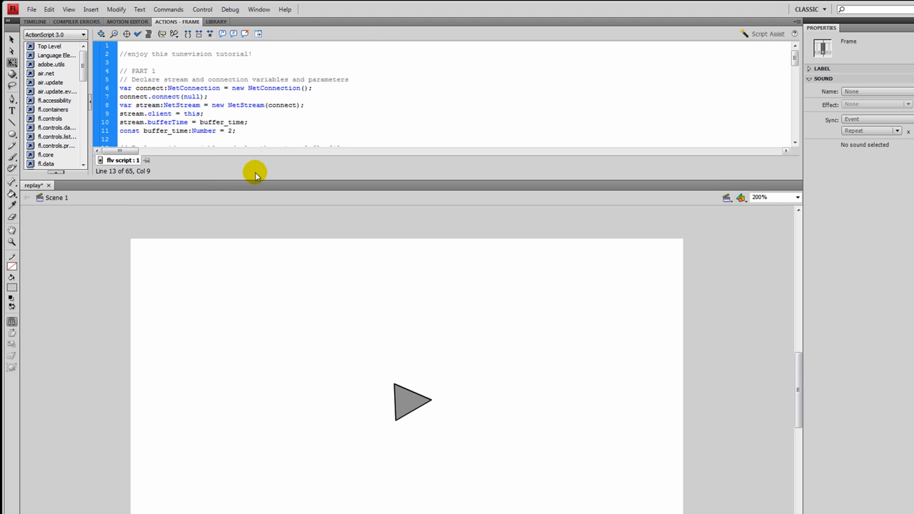
drag(254, 179, 235, 499)
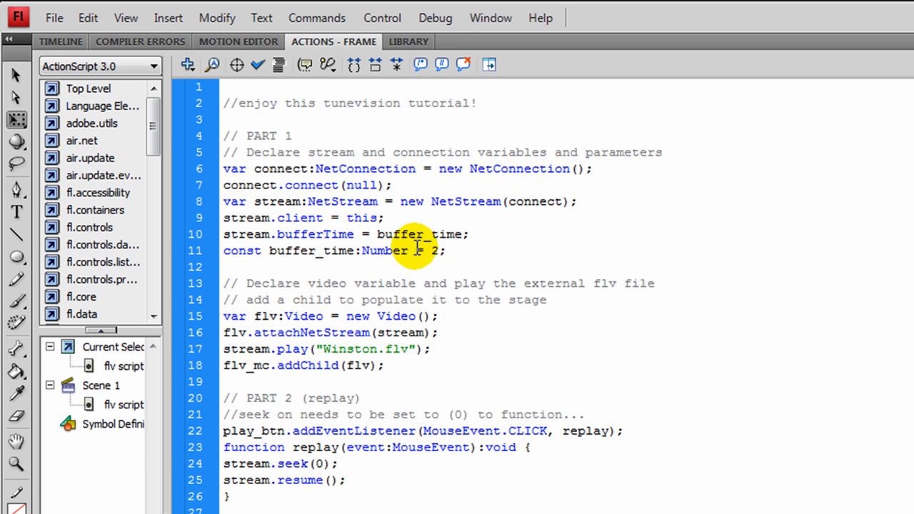
click(569, 300)
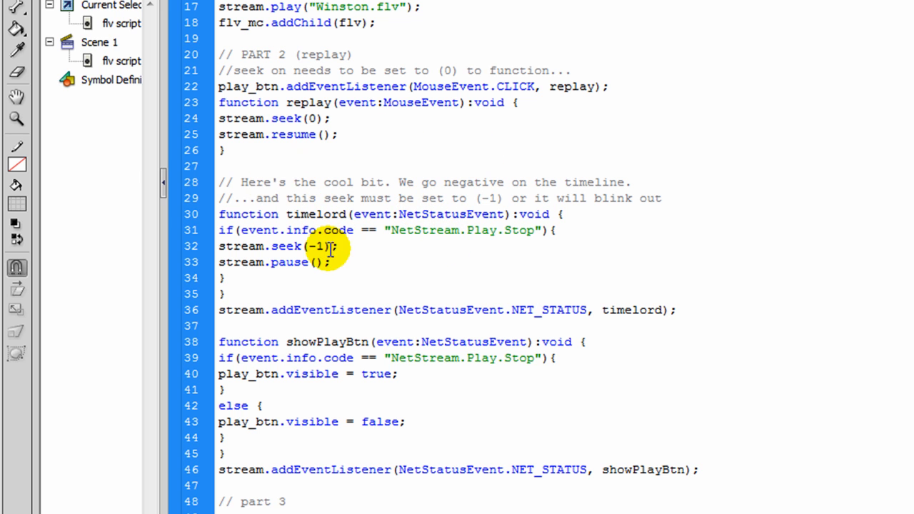
drag(302, 246, 325, 245)
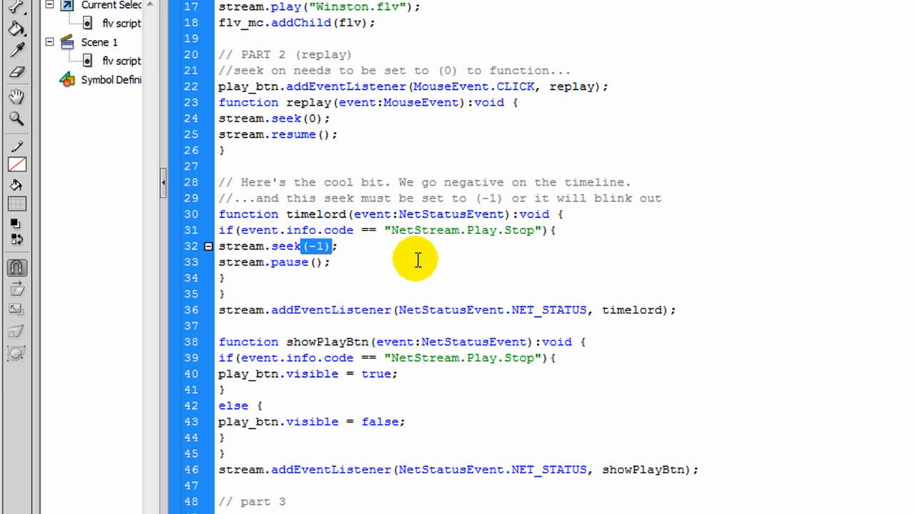
click(352, 262)
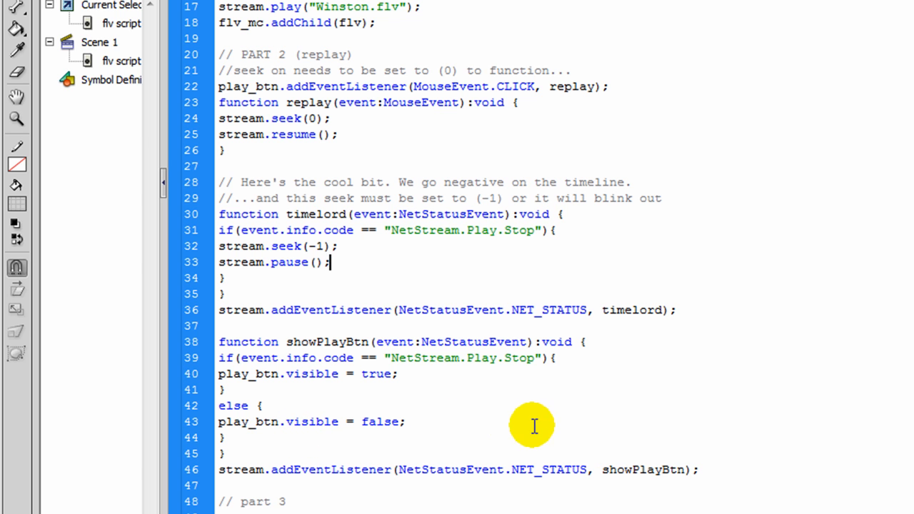
scroll(480, 406, down, 4)
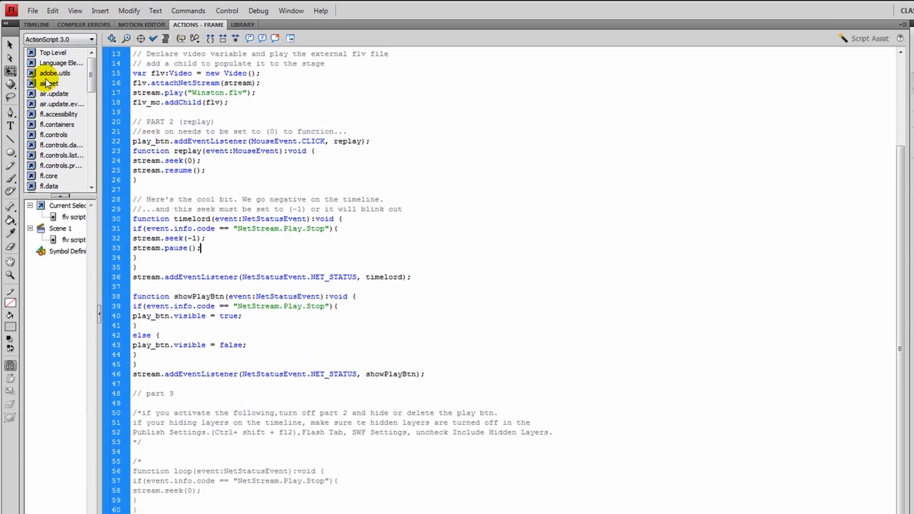
- Restore the timeline and stage layout and publish the movie
click(34, 24)
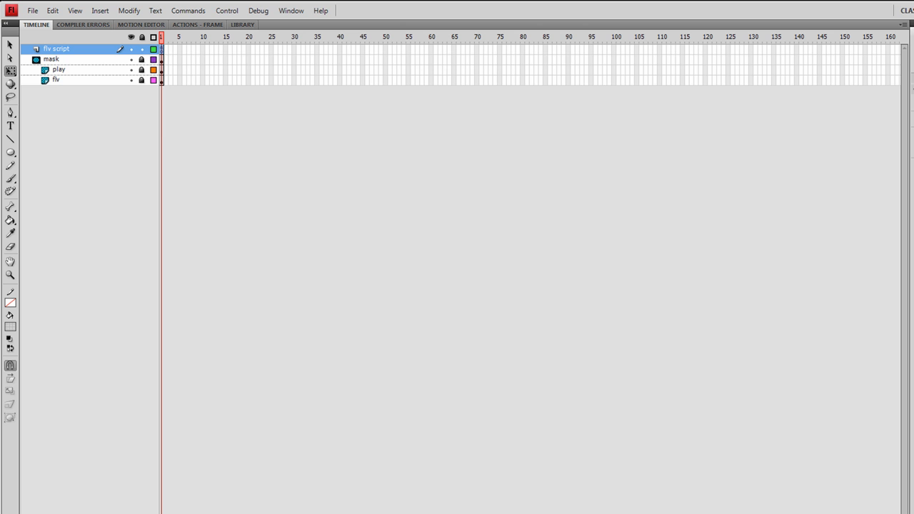
drag(321, 511, 319, 118)
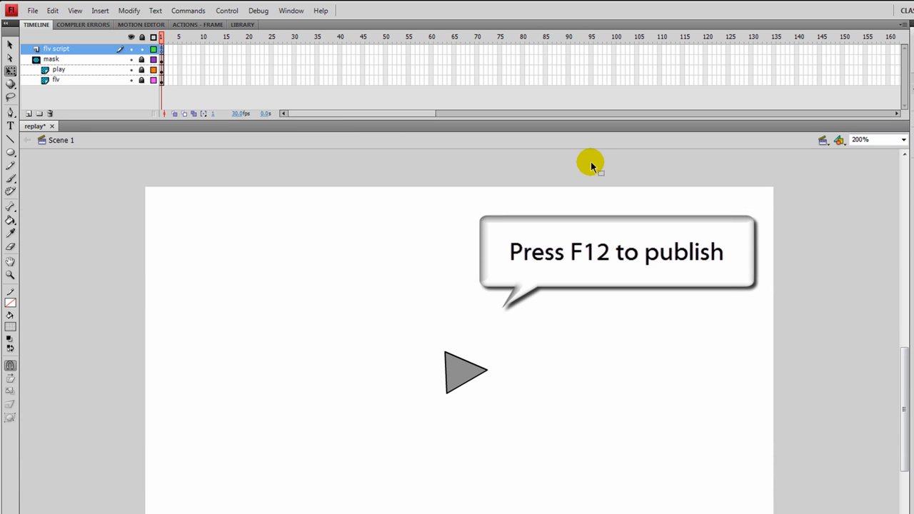
key(F12)
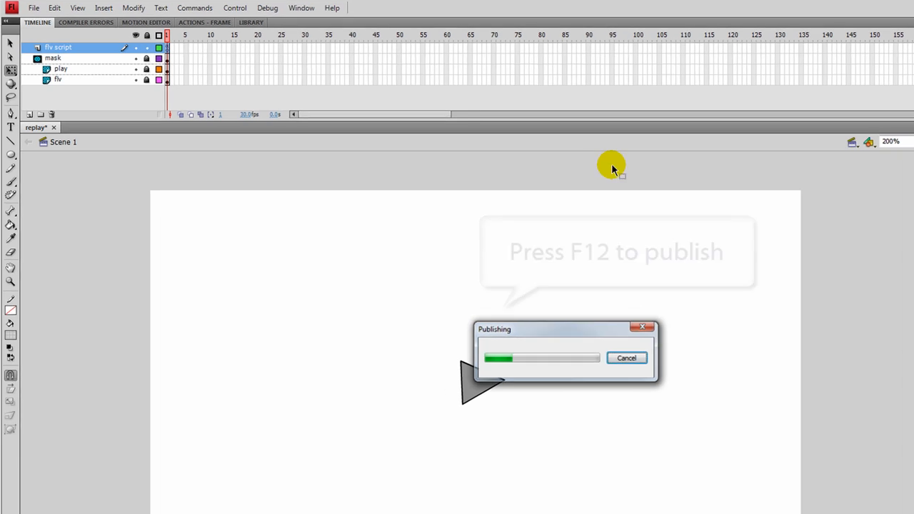